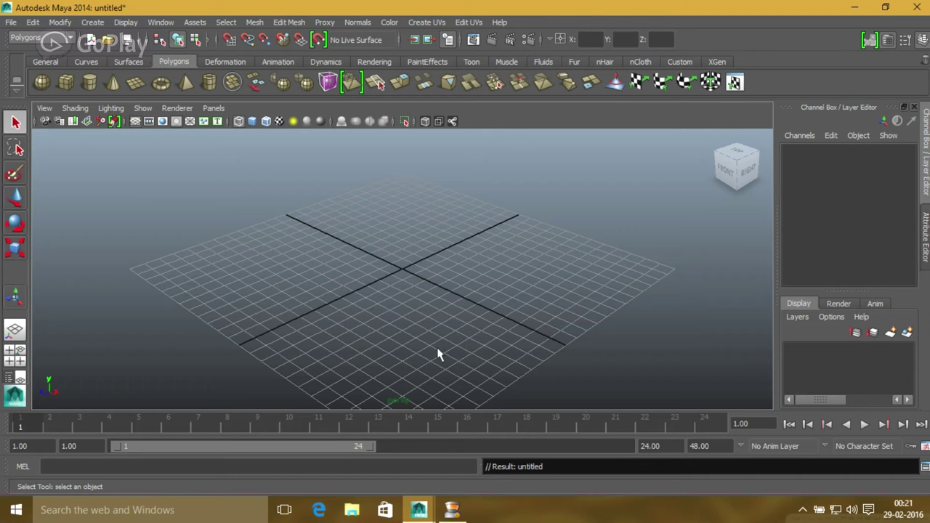
- Drag out a polygon sphere (pSphere1) from the grid origin, then return to plain selection
alt+drag(469, 297, 465, 289)
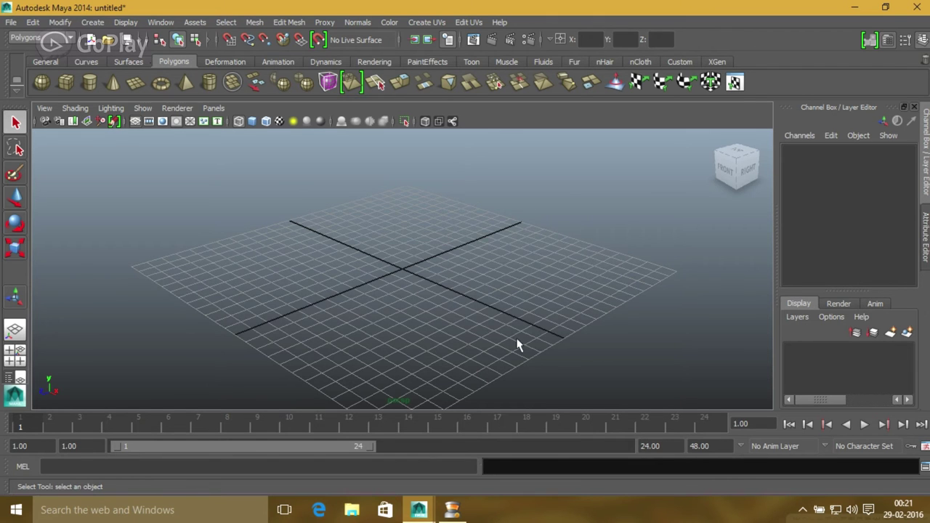
mouse_move(516, 354)
alt+mouse_down()
mouse_move(388, 314)
mouse_move(414, 359)
mouse_move(482, 328)
mouse_move(443, 343)
mouse_move(510, 329)
mouse_move(504, 342)
mouse_move(408, 361)
mouse_move(331, 334)
alt+mouse_up()
mouse_move(525, 360)
alt+mouse_down()
mouse_move(460, 344)
mouse_move(455, 321)
mouse_move(375, 332)
mouse_move(402, 322)
alt+mouse_up()
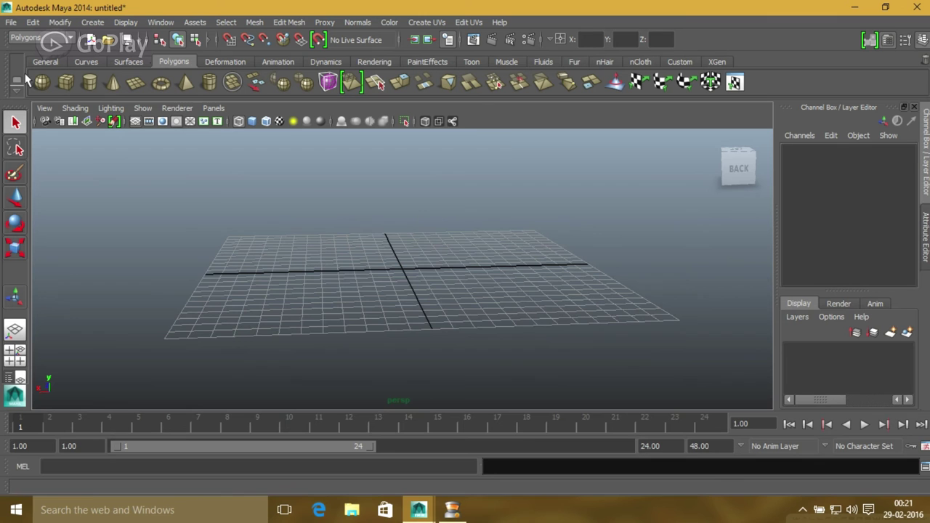
mouse_move(192, 320)
alt+mouse_down()
mouse_move(352, 370)
mouse_move(427, 351)
mouse_move(434, 326)
mouse_move(434, 337)
mouse_move(414, 336)
mouse_move(437, 329)
alt+mouse_up()
mouse_move(437, 286)
alt+mouse_down()
mouse_move(446, 295)
mouse_move(439, 318)
alt+mouse_up()
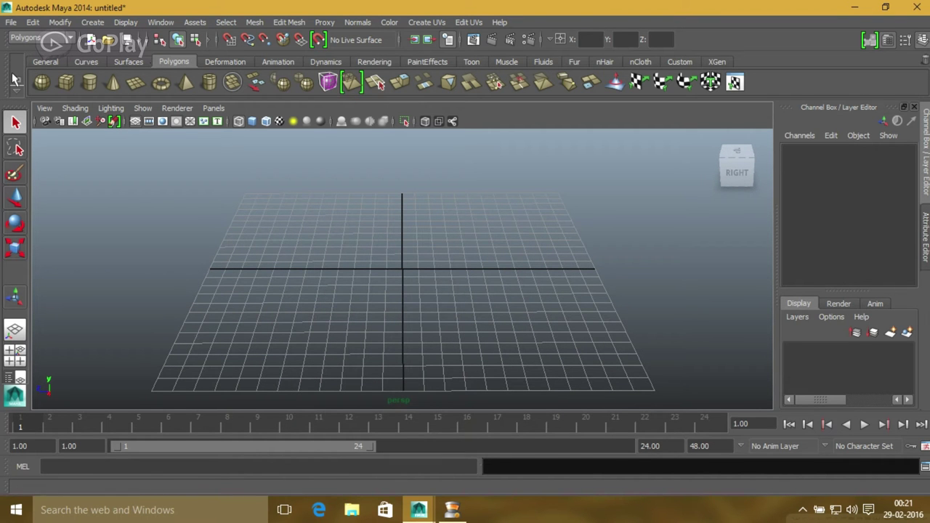
click(41, 82)
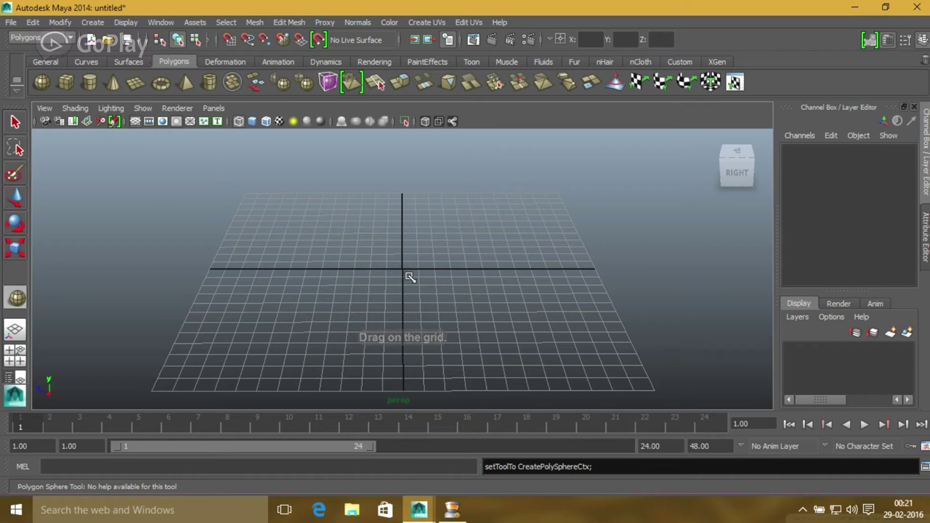
drag(409, 277, 476, 293)
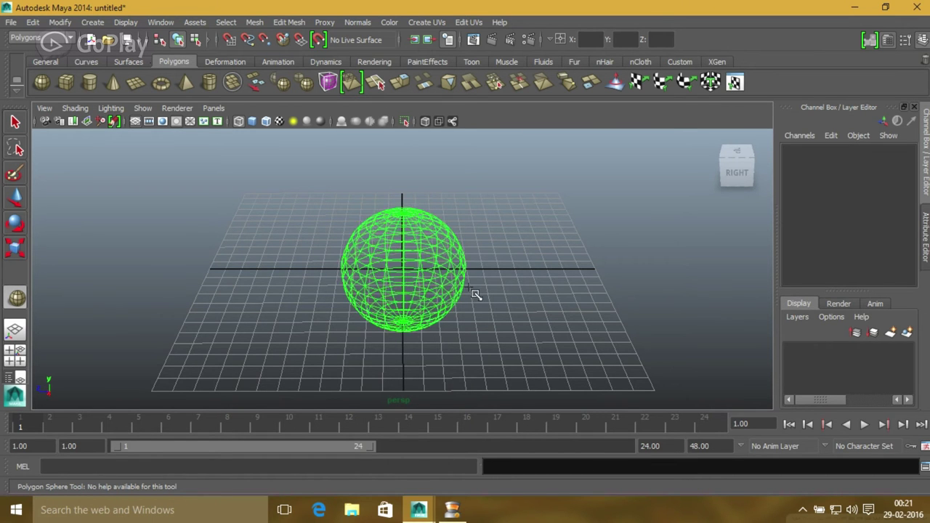
mouse_move(475, 293)
mouse_down()
mouse_move(500, 305)
mouse_move(486, 297)
mouse_up()
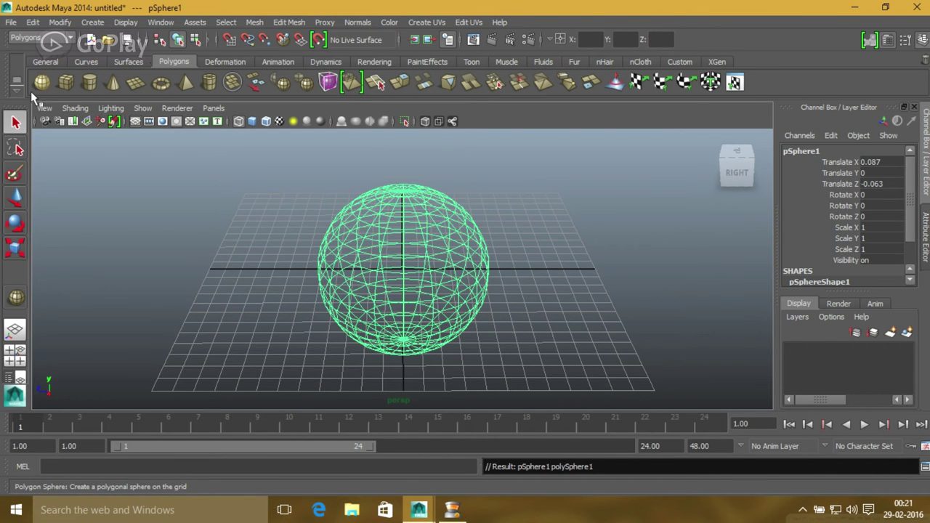
click(55, 44)
click(46, 57)
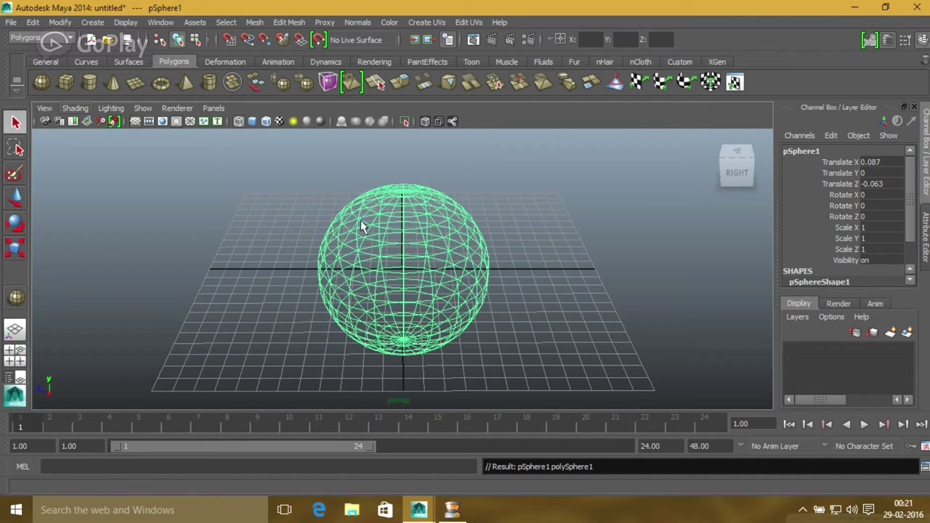
click(384, 287)
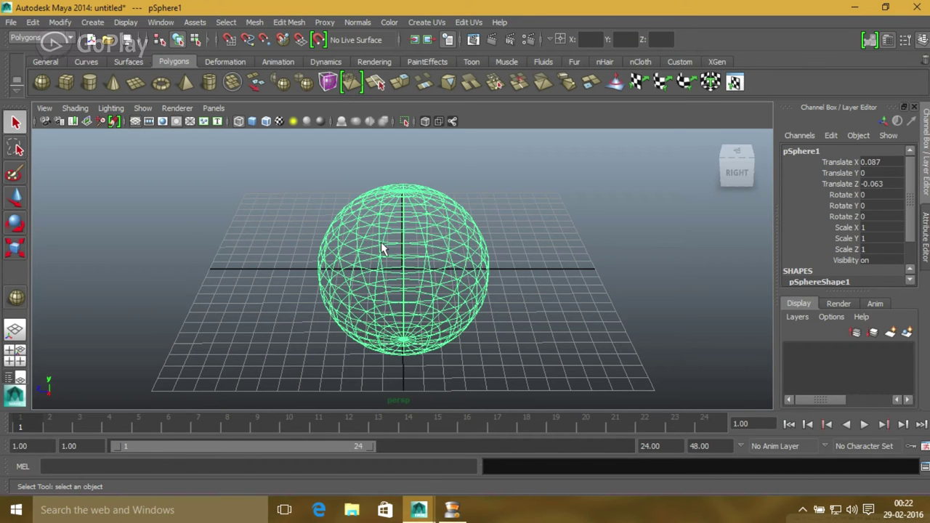
- Switch the viewport to smooth shaded display (5) and reselect the sphere
key(5)
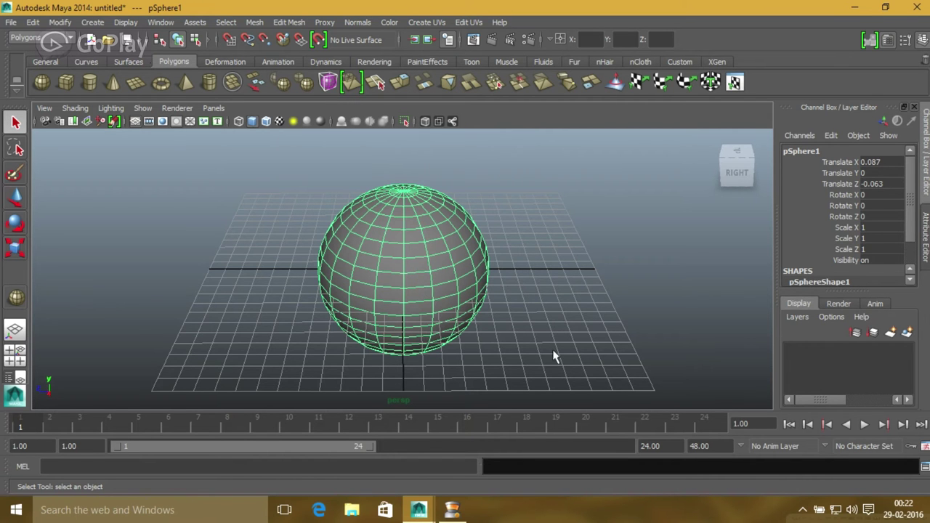
alt+drag(537, 356, 496, 326)
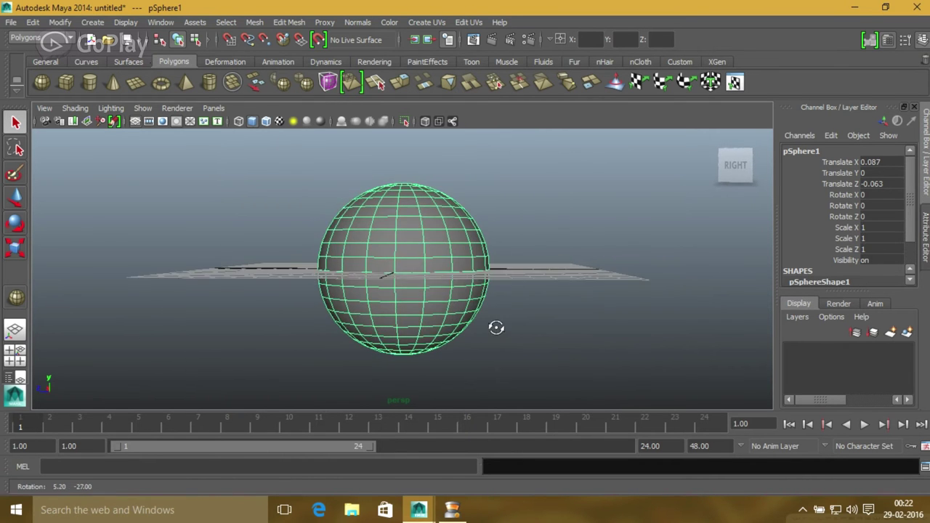
click(579, 250)
mouse_move(578, 249)
alt+mouse_down()
mouse_move(571, 303)
mouse_move(287, 284)
mouse_move(560, 312)
mouse_move(603, 305)
alt+mouse_up()
click(383, 238)
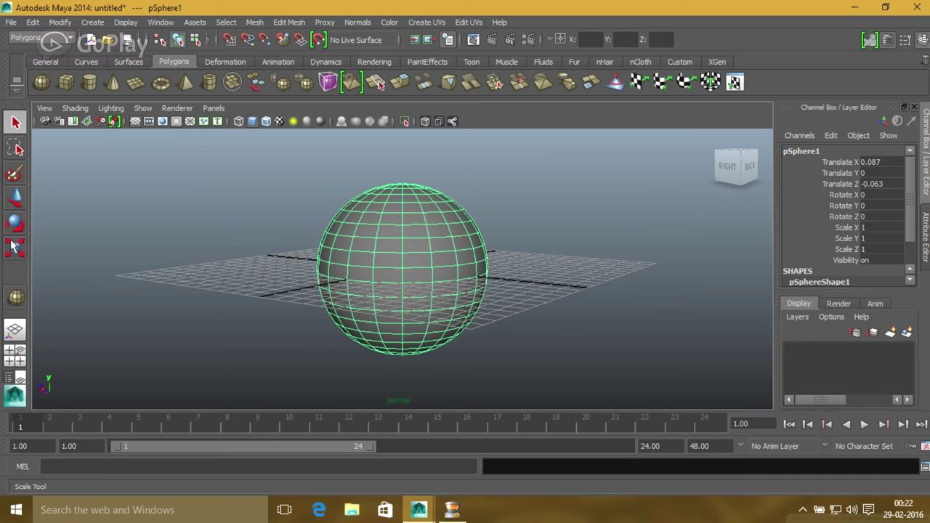
- Try the Move, Scale and Rotate tools on the sphere, ending on Move
click(15, 203)
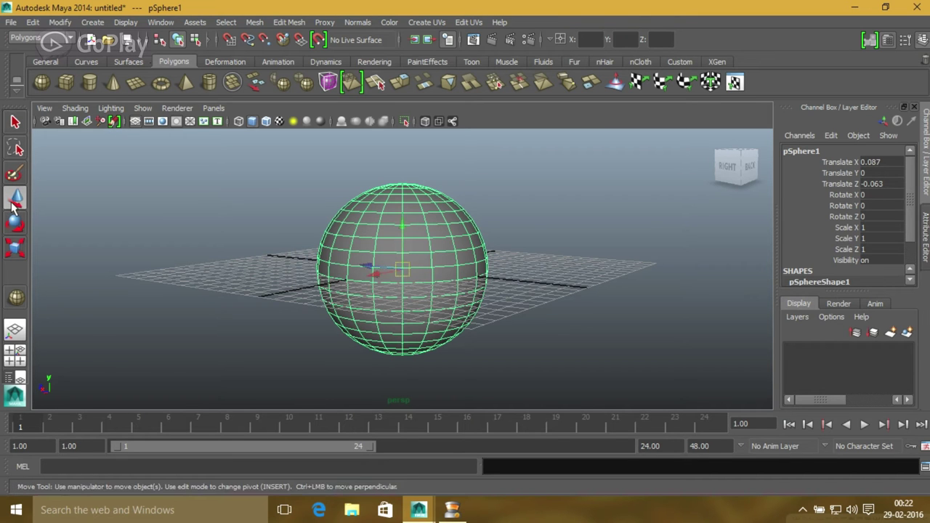
click(15, 251)
double_click(14, 254)
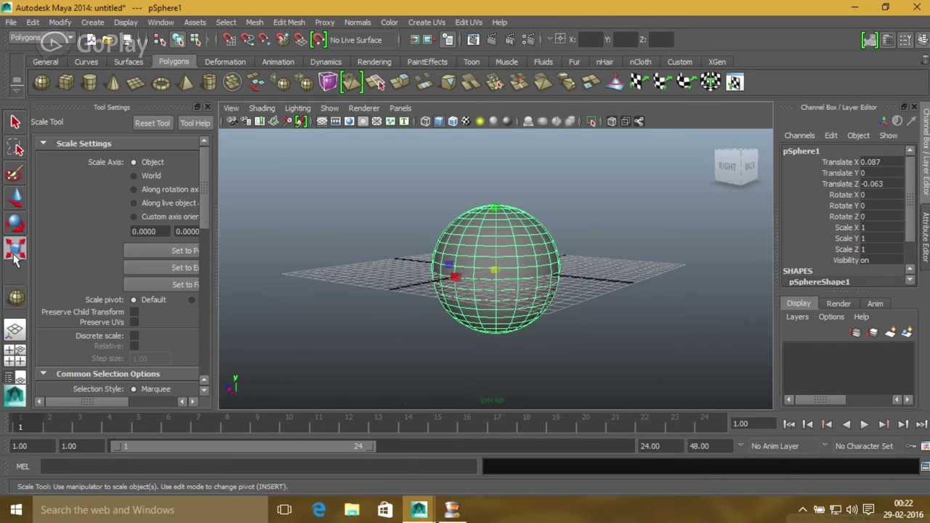
click(208, 107)
click(15, 223)
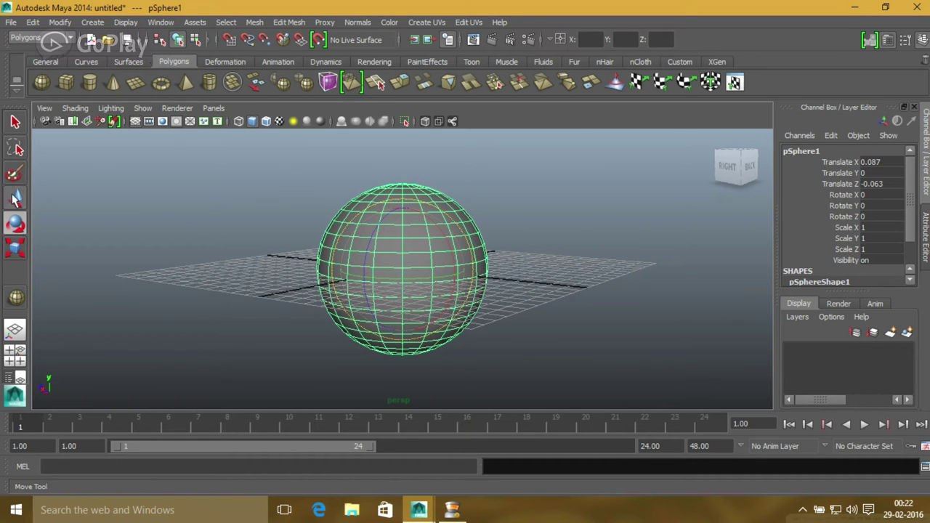
click(15, 198)
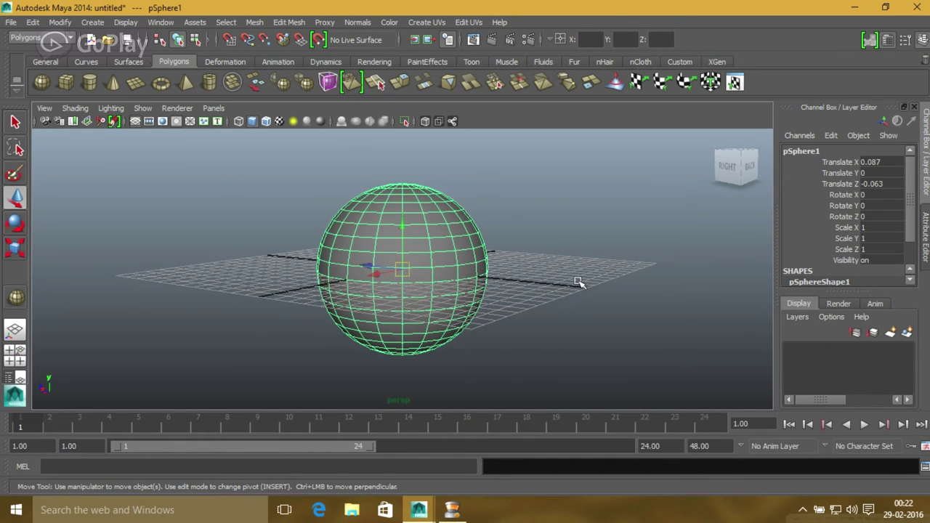
- Drag the sphere up its Y axis to Translate Y 5.135, then inspect it from the front
mouse_move(578, 282)
alt+mouse_down()
mouse_move(425, 284)
mouse_move(322, 269)
alt+mouse_up()
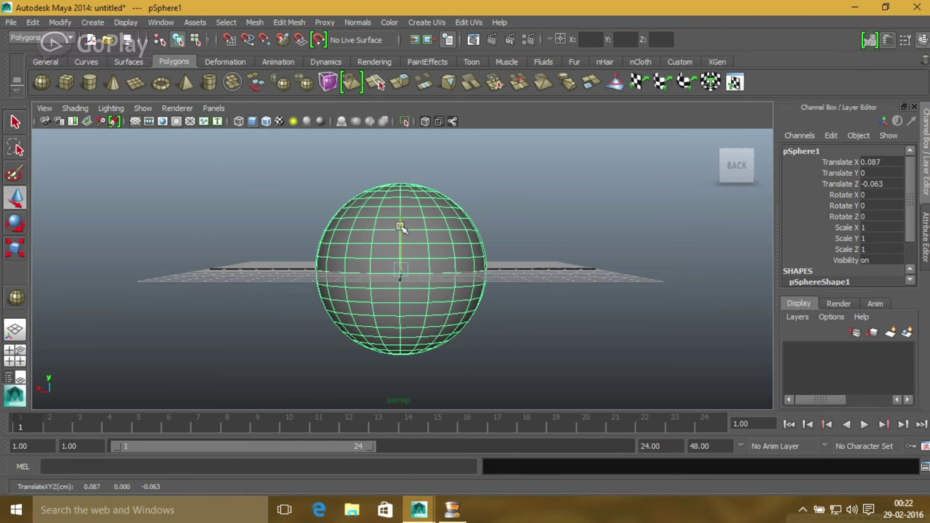
drag(400, 227, 408, 144)
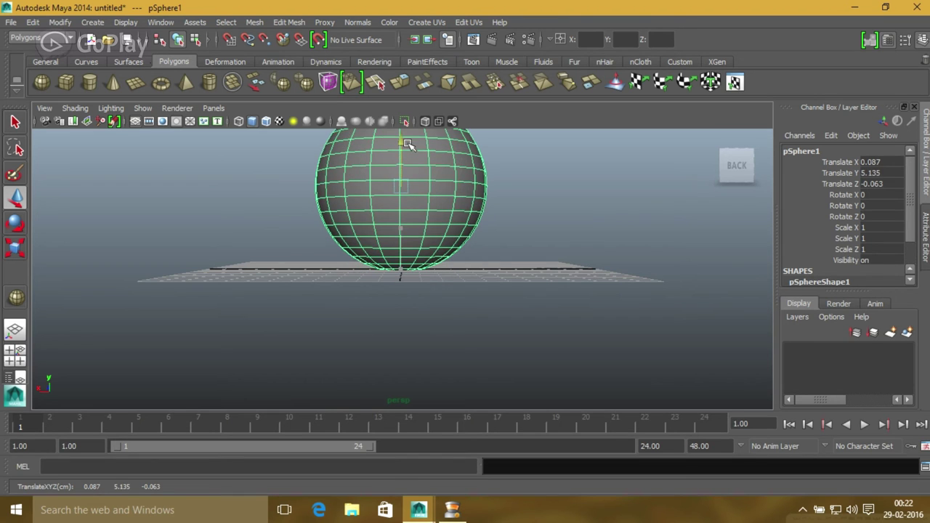
scroll(635, 269, down, 3)
alt+drag(634, 269, 349, 288)
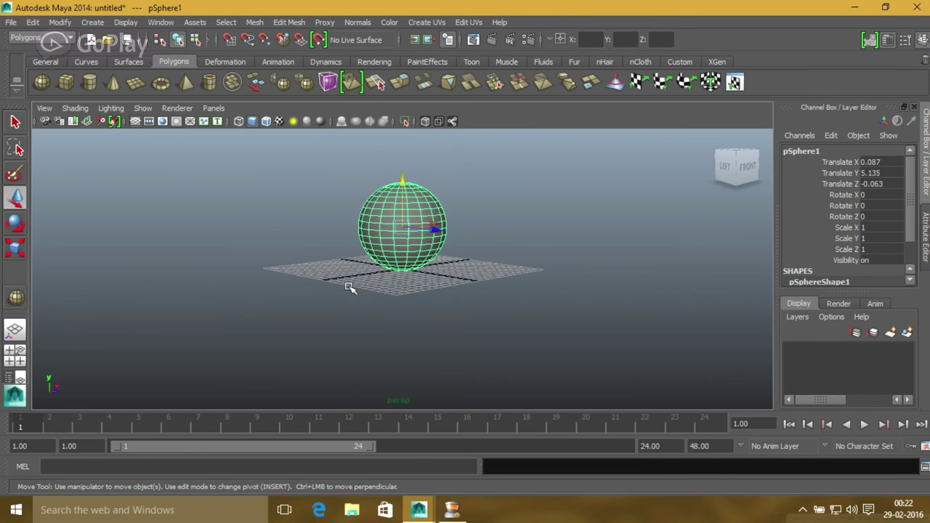
scroll(501, 257, up, 5)
click(522, 257)
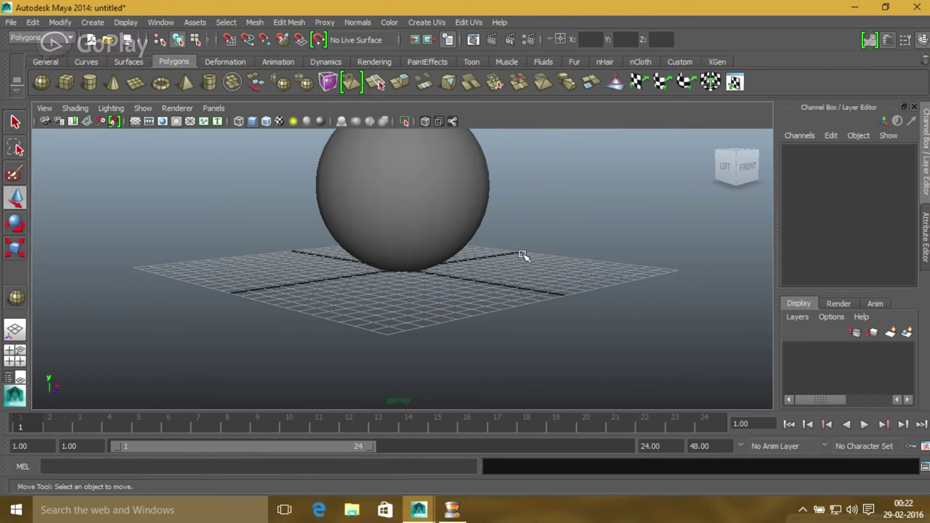
click(388, 220)
mouse_move(614, 249)
alt+mouse_down()
mouse_move(577, 288)
mouse_move(554, 260)
alt+mouse_up()
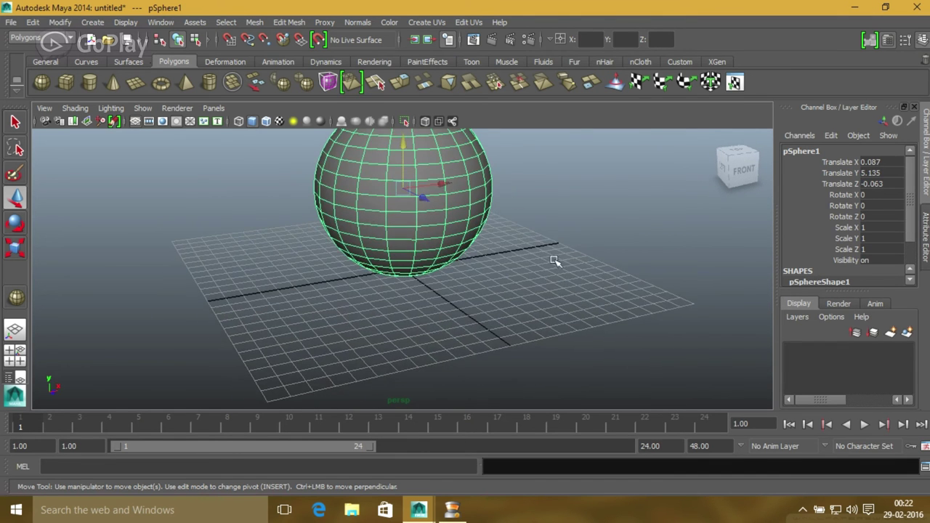
scroll(392, 220, down, 2)
scroll(407, 221, down, 2)
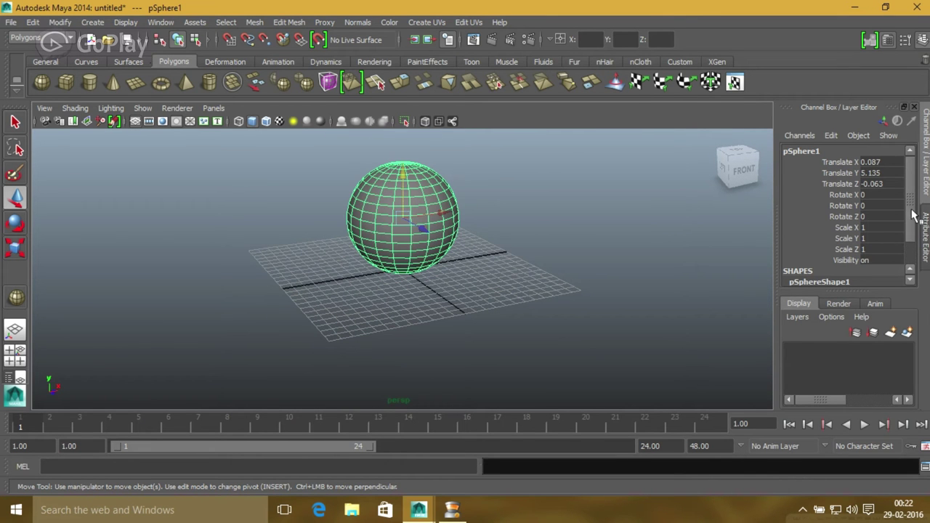
- Toggle the Channel Box and Attribute Editor panels, ending with pSphereShape1's attributes displayed
key(ctrl+a)
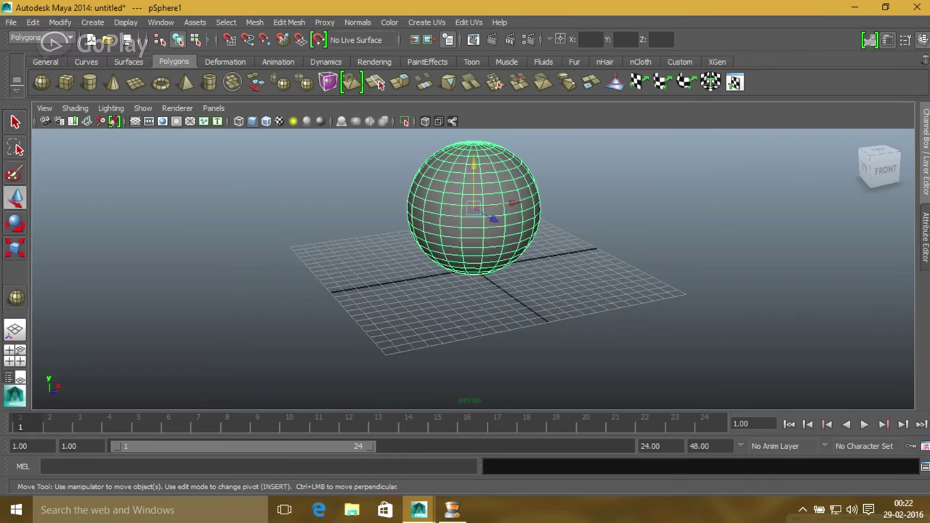
click(927, 176)
click(925, 236)
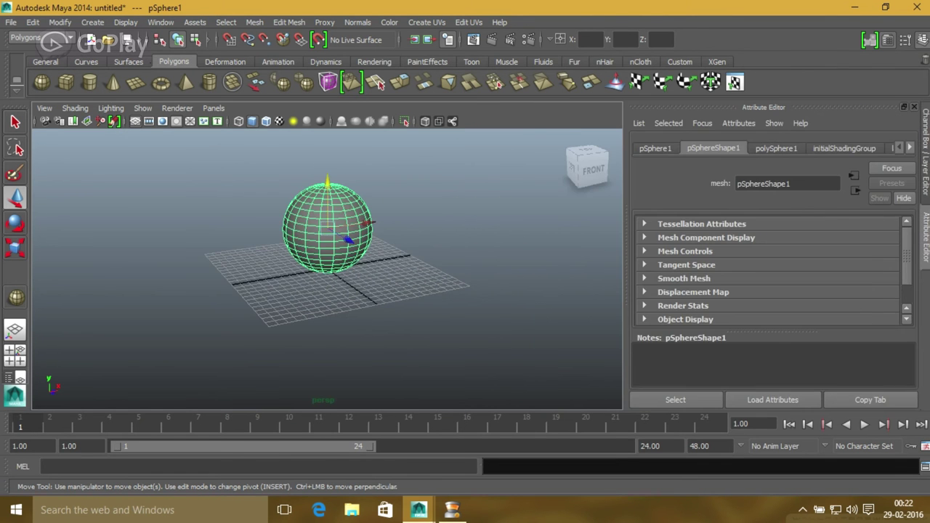
click(927, 164)
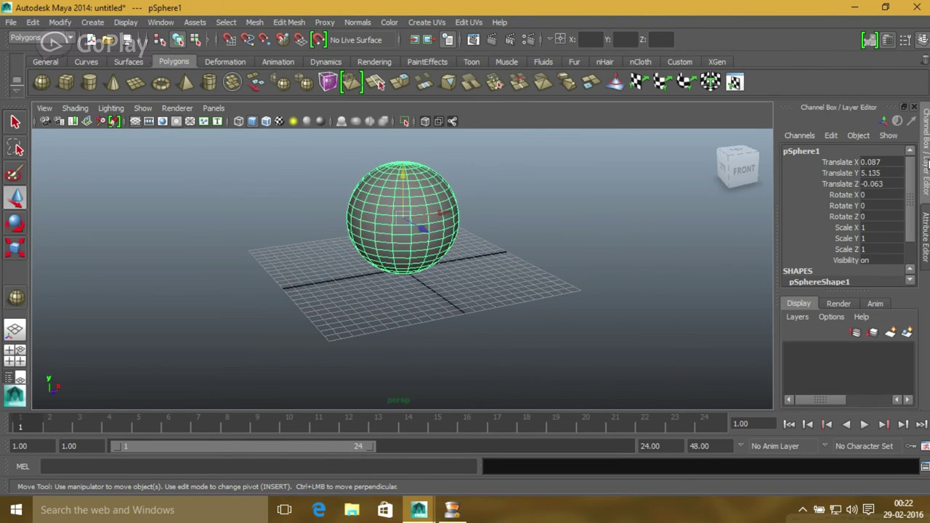
click(914, 107)
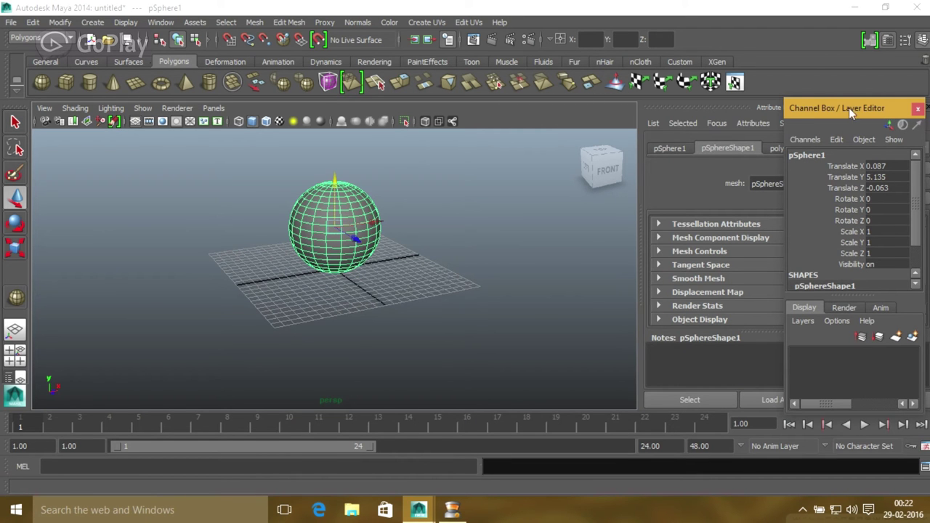
drag(850, 109, 925, 125)
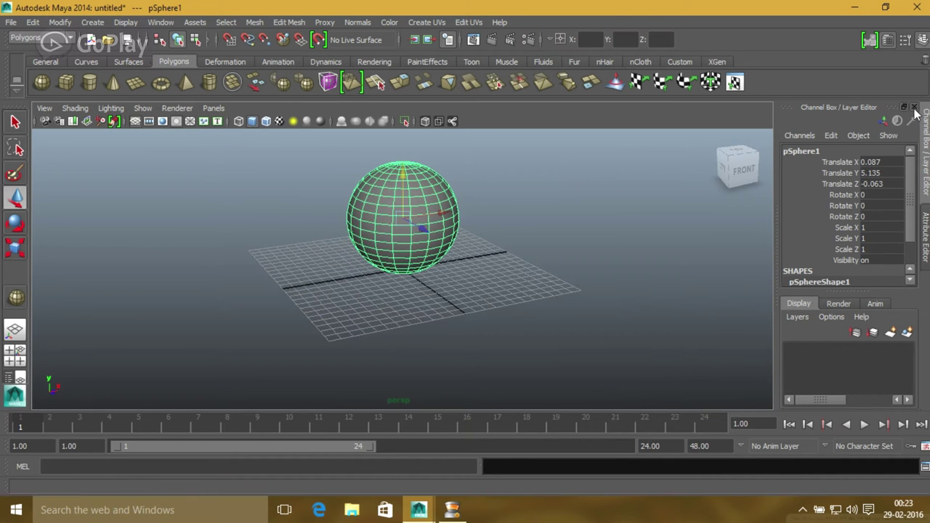
click(914, 107)
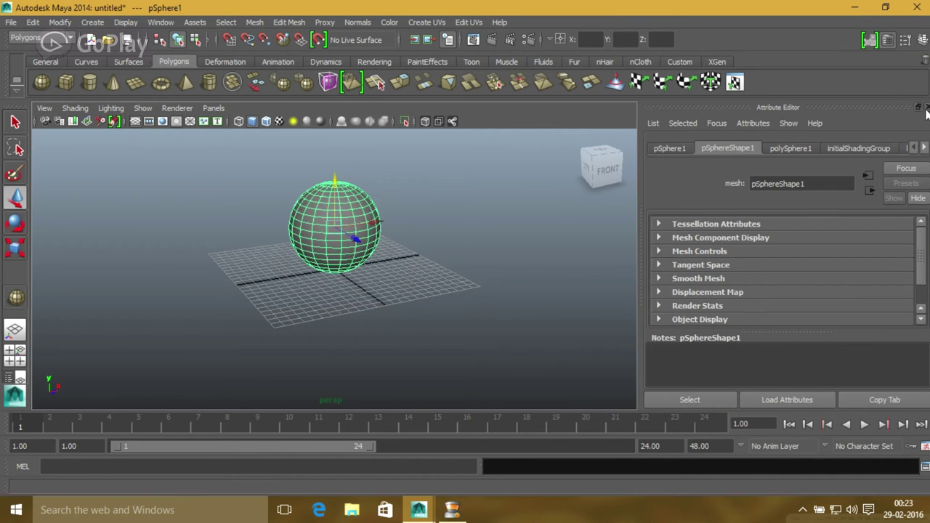
click(927, 107)
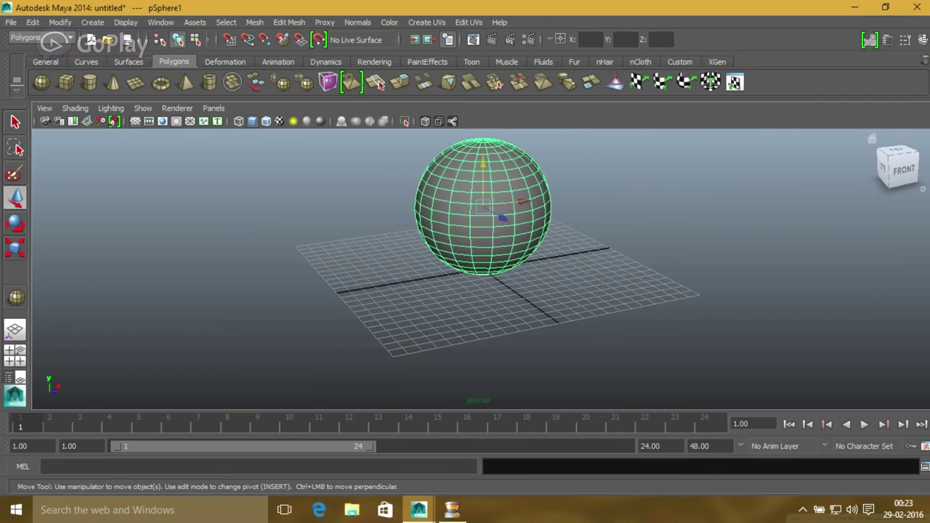
click(922, 42)
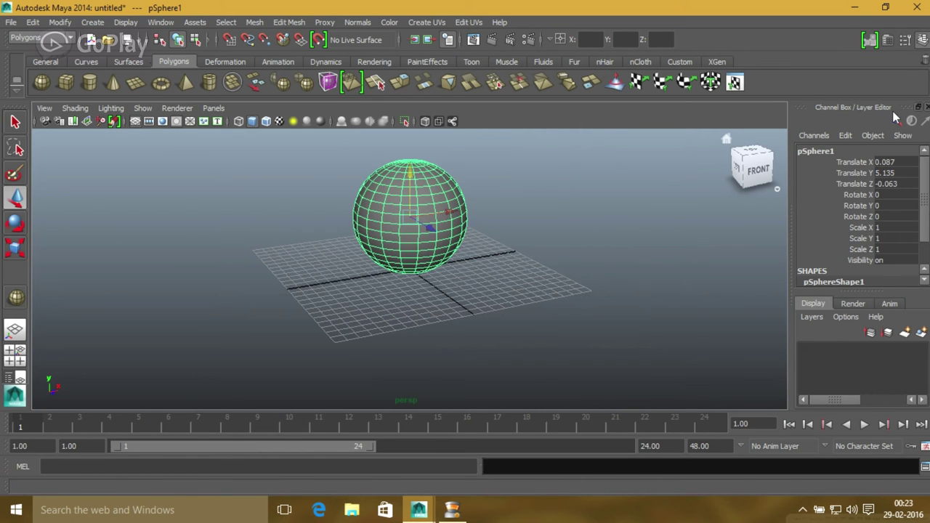
click(889, 41)
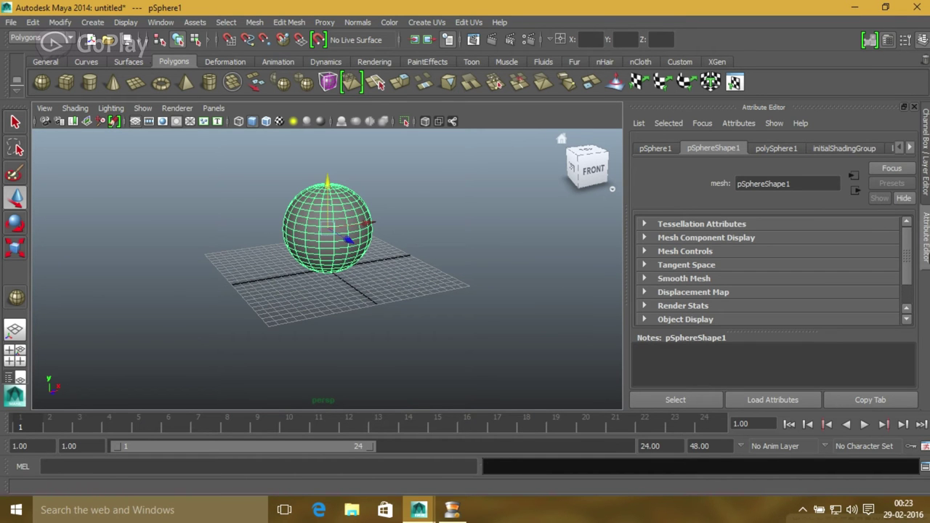
- Rename the polySphere1 input node to CUP in the Channel Box
click(925, 123)
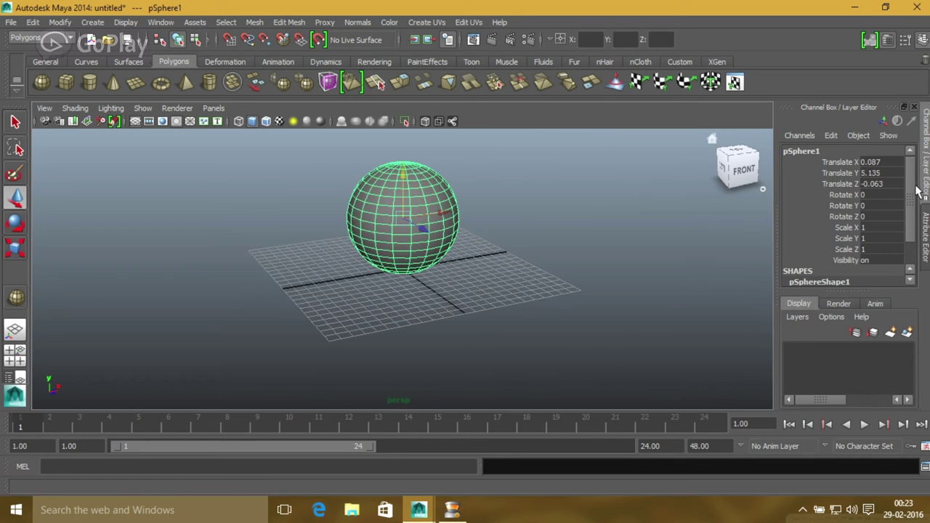
scroll(913, 195, down, 1)
scroll(914, 200, down, 1)
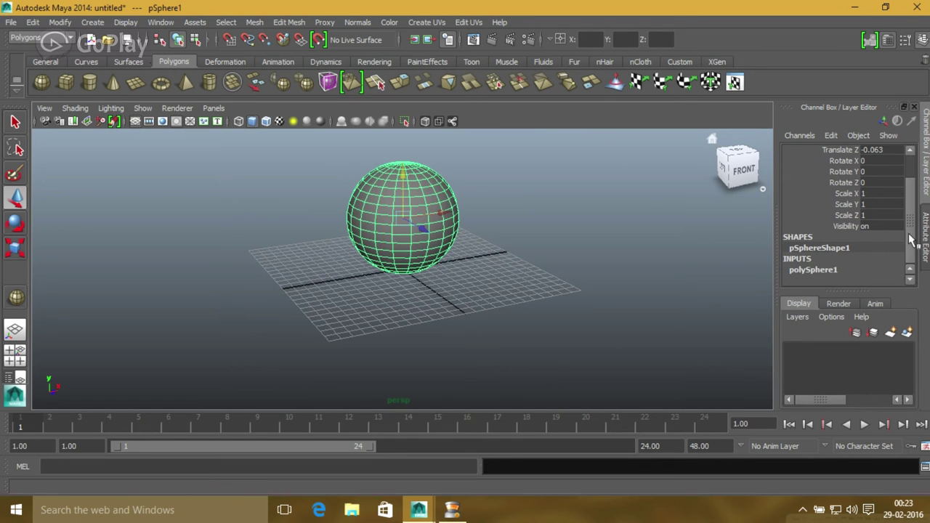
double_click(806, 270)
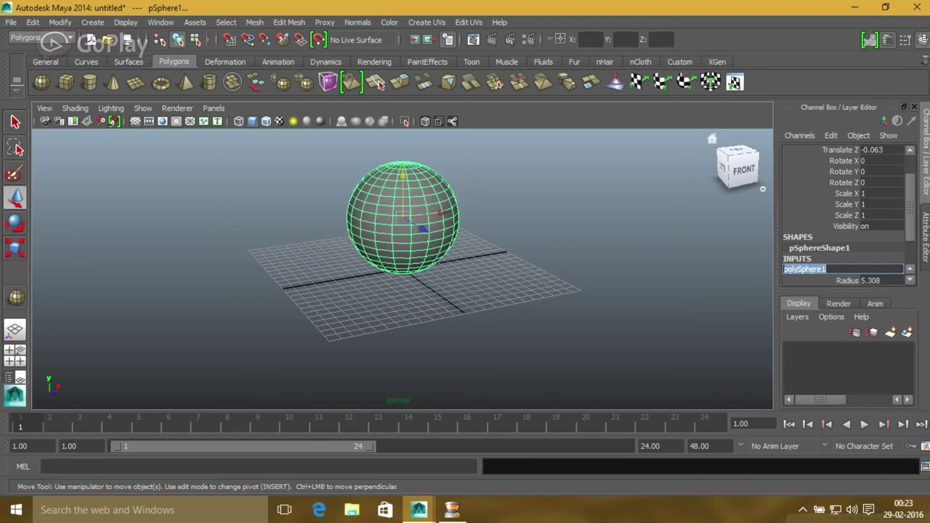
key(BackSpace)
text(CUP)
drag(911, 218, 913, 247)
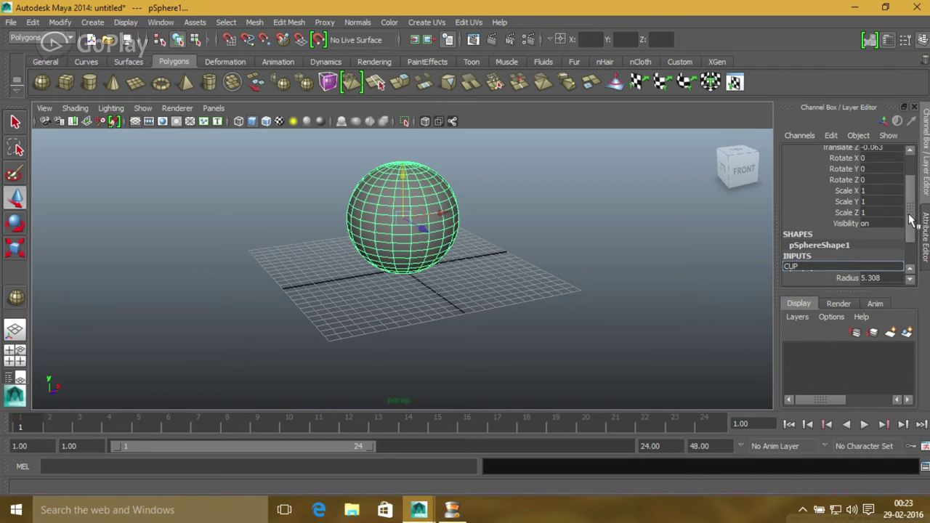
- Set the sphere's Subdivisions Axis to 16
click(835, 247)
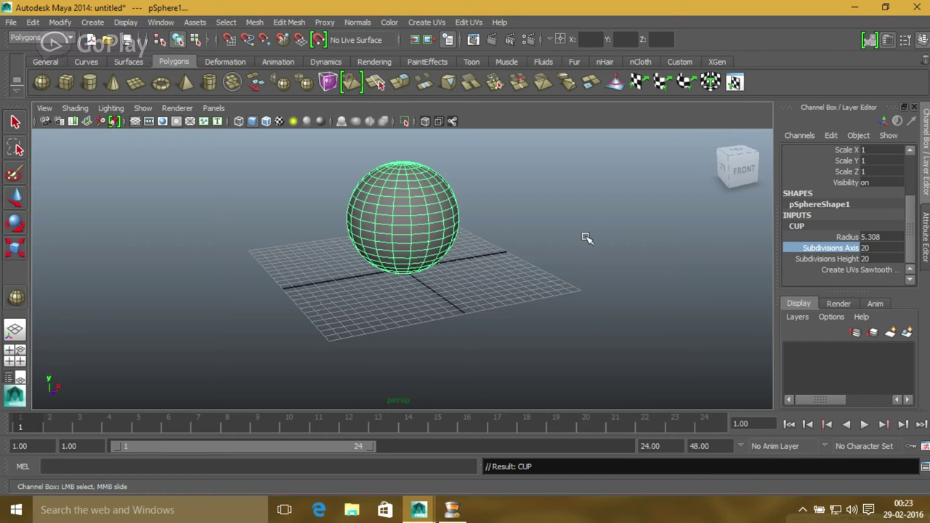
mouse_move(586, 237)
middle_down()
mouse_move(573, 226)
mouse_move(484, 231)
mouse_move(531, 225)
middle_up()
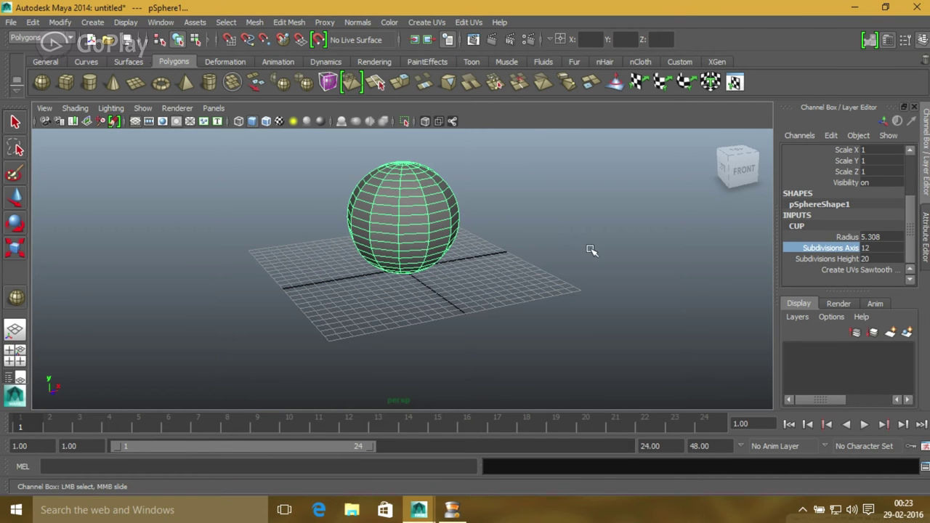
mouse_move(542, 271)
alt+mouse_down()
mouse_move(473, 257)
mouse_move(484, 257)
alt+mouse_up()
alt+drag(609, 263, 422, 266)
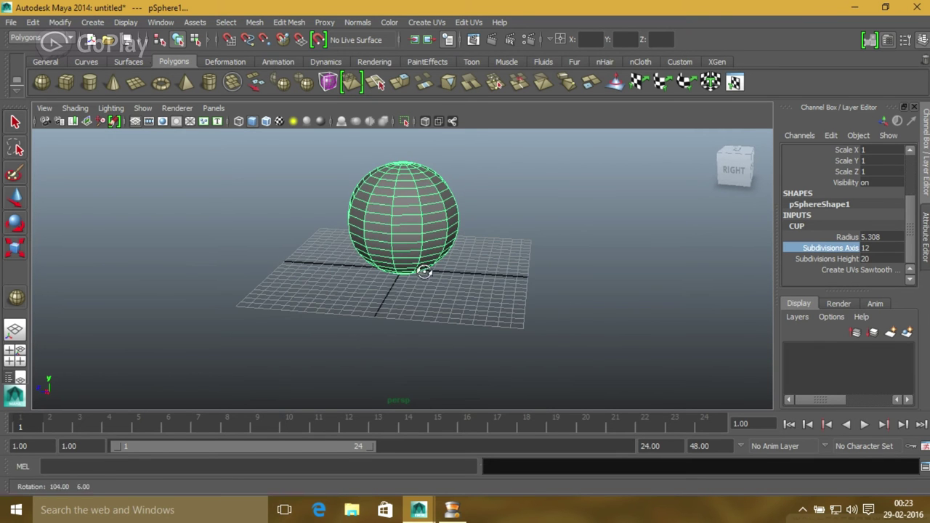
scroll(515, 235, up, 2)
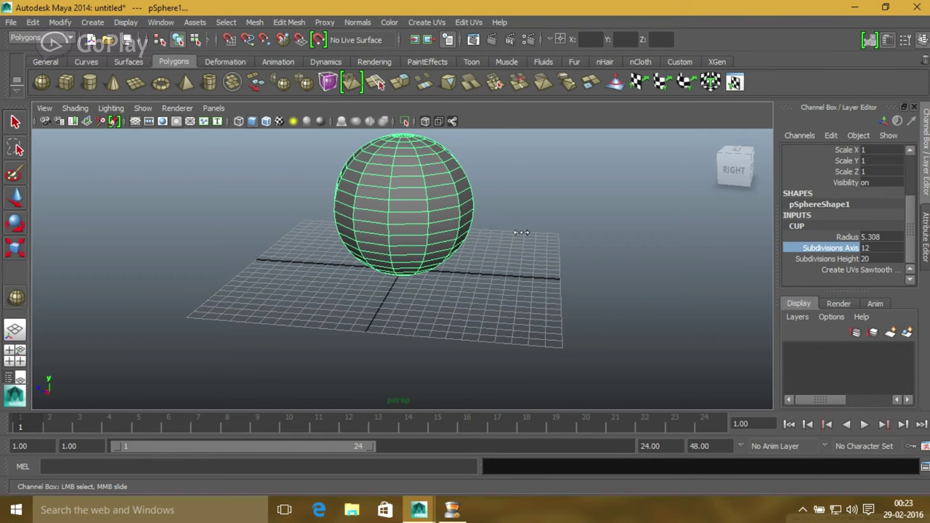
middle_drag(521, 232, 550, 228)
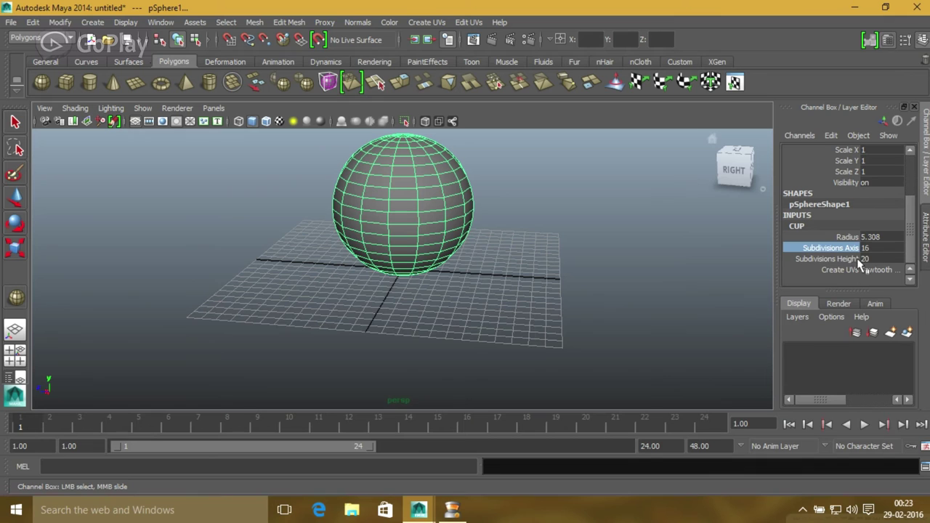
- Reduce Subdivisions Height step by step down to 6
click(836, 258)
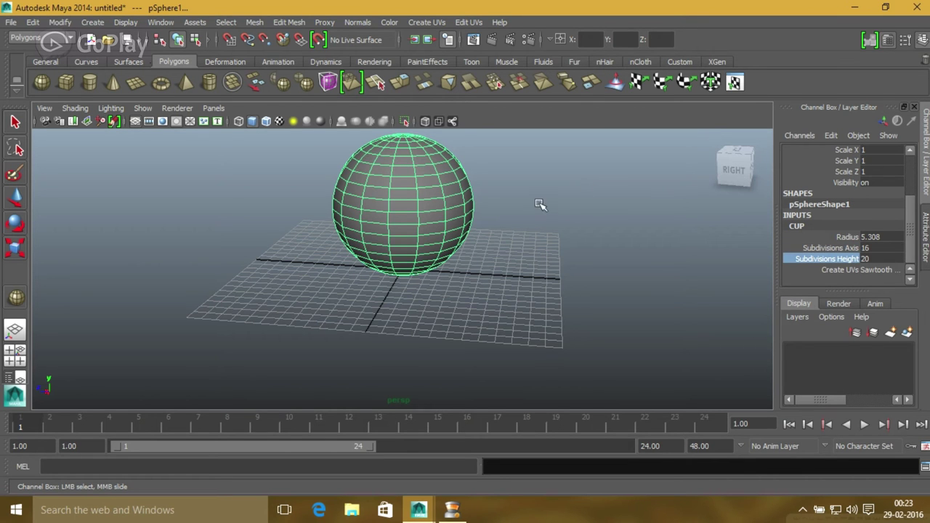
middle_drag(592, 220, 587, 224)
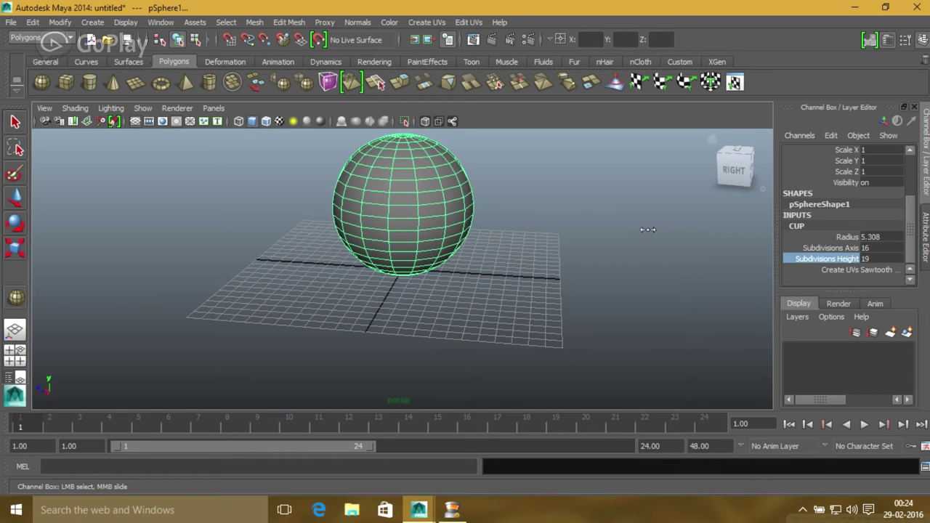
middle_drag(651, 231, 618, 230)
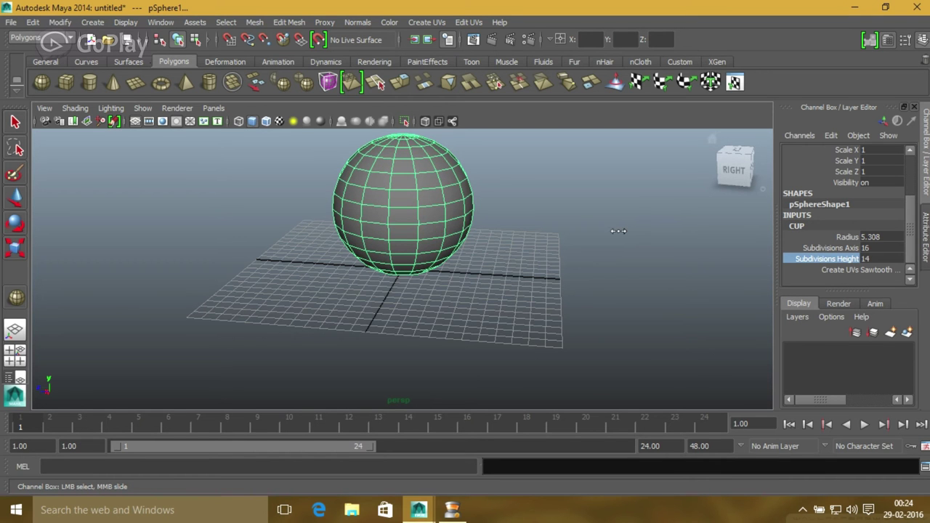
scroll(556, 234, up, 2)
middle_drag(662, 231, 658, 230)
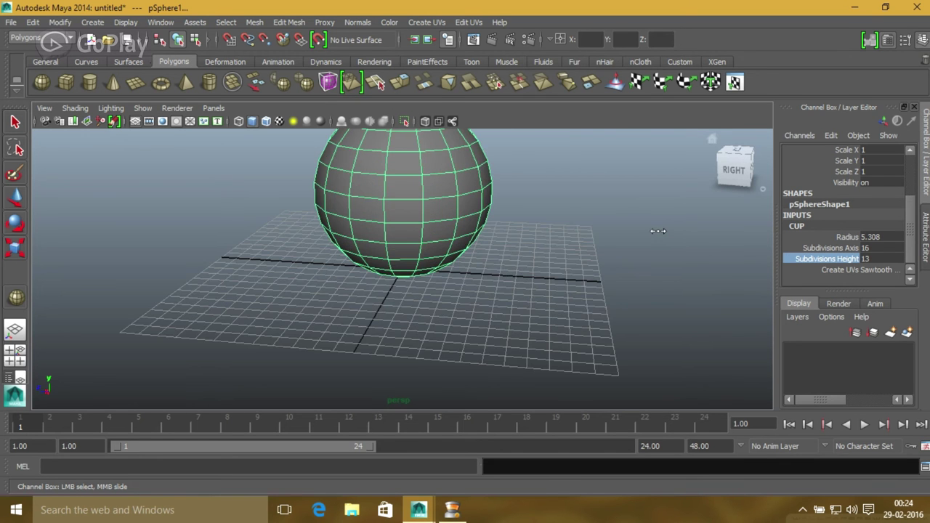
scroll(662, 230, down, 2)
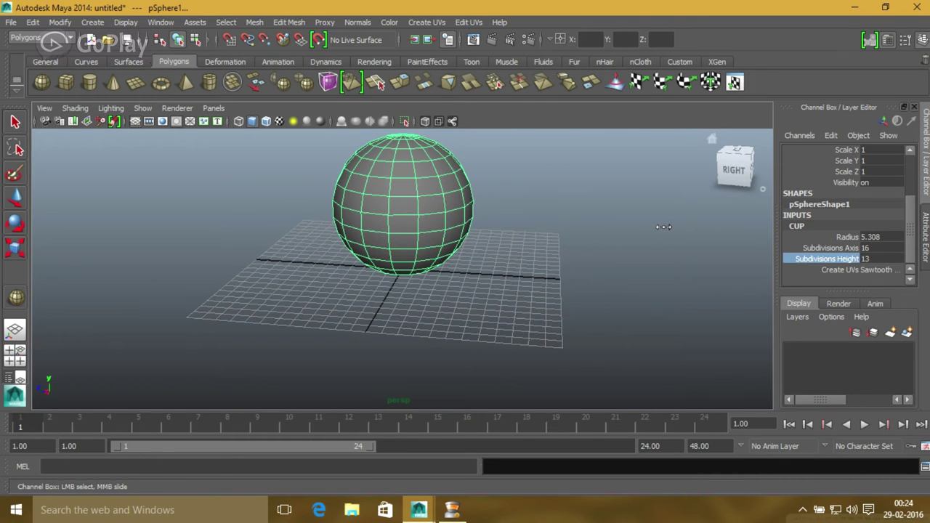
mouse_move(654, 228)
middle_down()
mouse_move(580, 223)
mouse_move(598, 222)
middle_up()
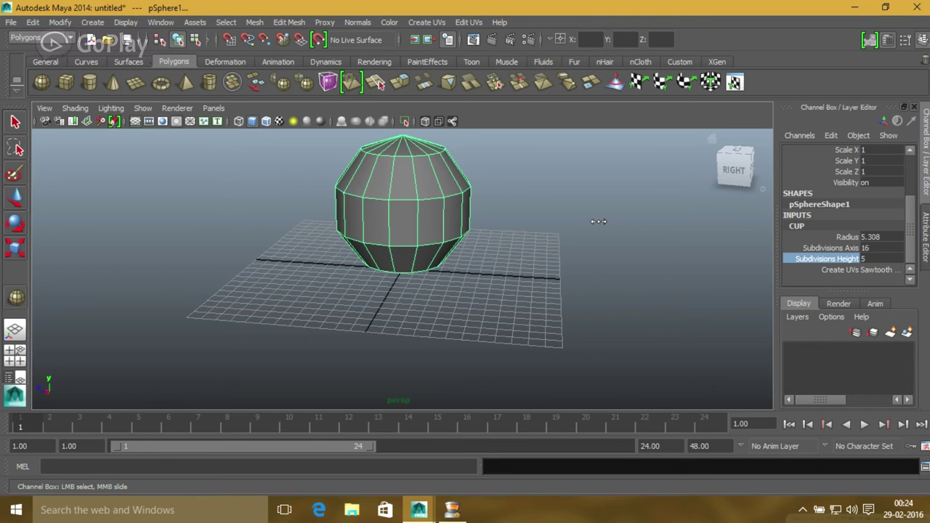
middle_drag(492, 245, 546, 242)
- Orbit to a high view over the grid and reselect the sphere
scroll(536, 242, down, 2)
scroll(536, 242, down, 1)
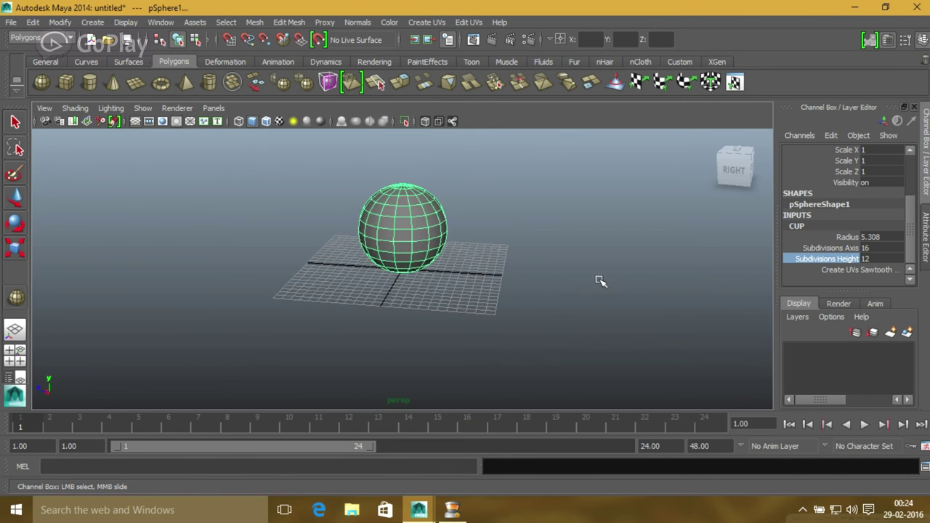
mouse_move(598, 281)
alt+mouse_down()
mouse_move(135, 300)
mouse_move(508, 353)
mouse_move(494, 203)
alt+mouse_up()
key(w)
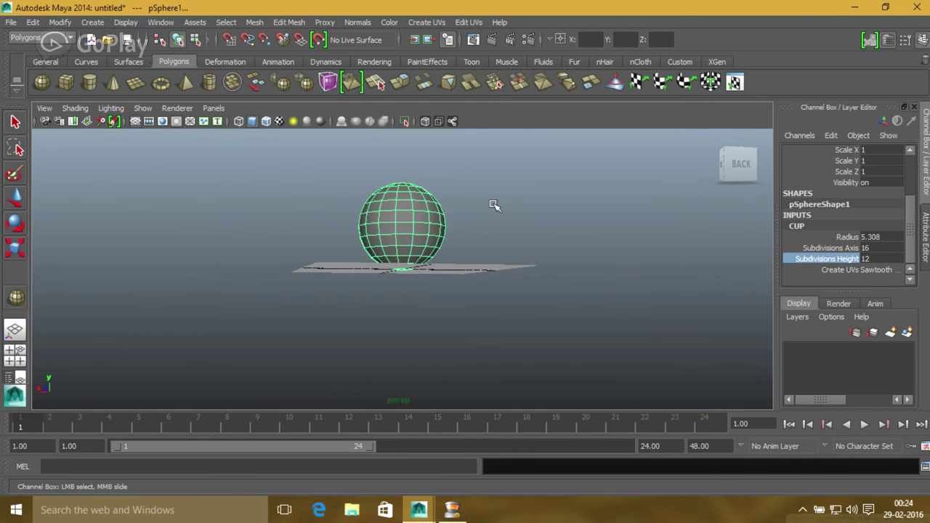
scroll(496, 206, down, 1)
click(498, 207)
scroll(415, 255, up, 3)
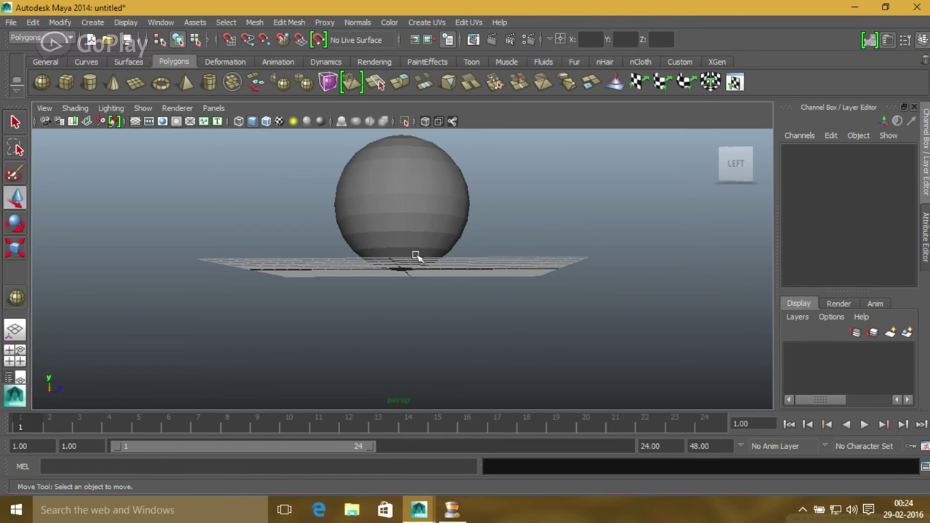
mouse_move(415, 255)
alt+mouse_down()
mouse_move(518, 272)
mouse_move(413, 225)
alt+mouse_up()
click(413, 226)
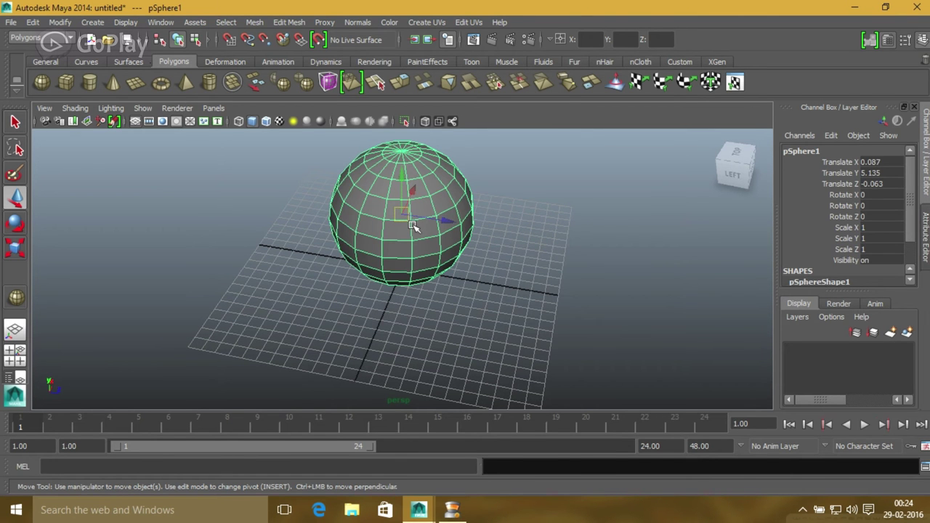
- Preview the sphere with smooth display (3) and inspect it from several angles
key(3)
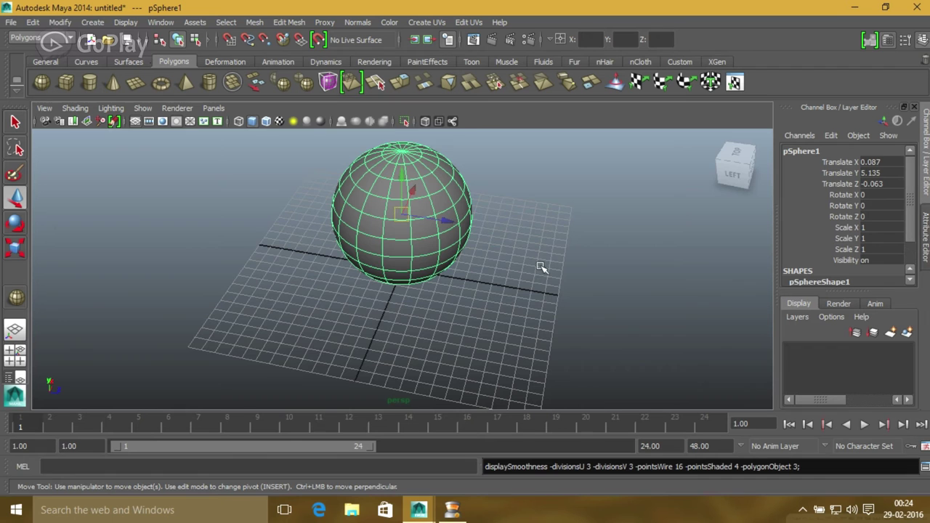
mouse_move(516, 332)
alt+mouse_down()
mouse_move(581, 268)
mouse_move(544, 255)
mouse_move(385, 245)
mouse_move(430, 195)
alt+mouse_up()
click(581, 268)
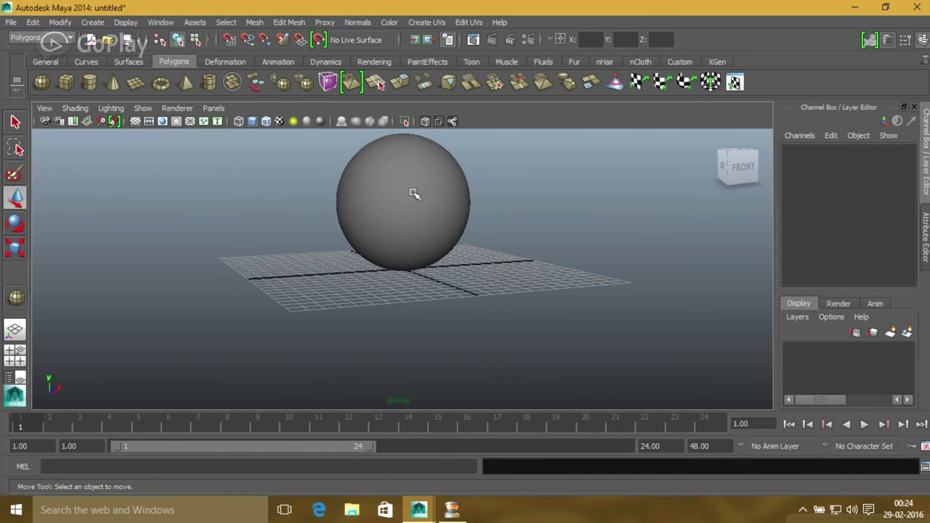
click(363, 201)
alt+right_drag(628, 239, 608, 241)
click(535, 231)
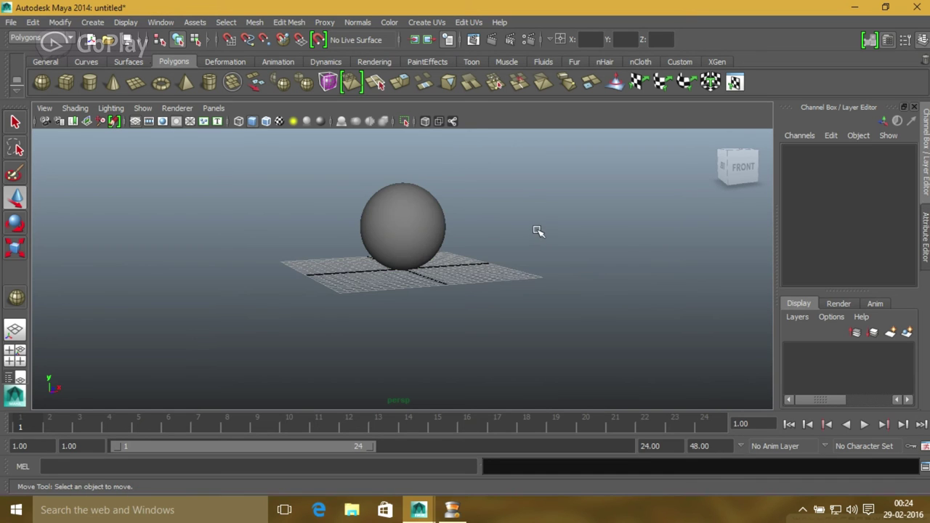
alt+right_drag(536, 231, 554, 286)
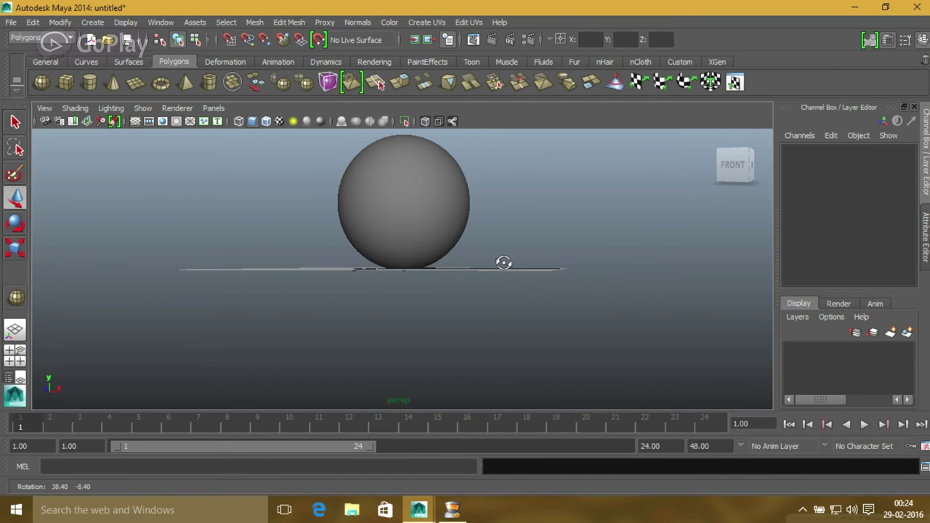
mouse_move(503, 262)
alt+mouse_down()
mouse_move(318, 247)
mouse_move(316, 271)
alt+mouse_up()
- Return the sphere to its faceted low-poly display and reselect it
key(w)
click(385, 180)
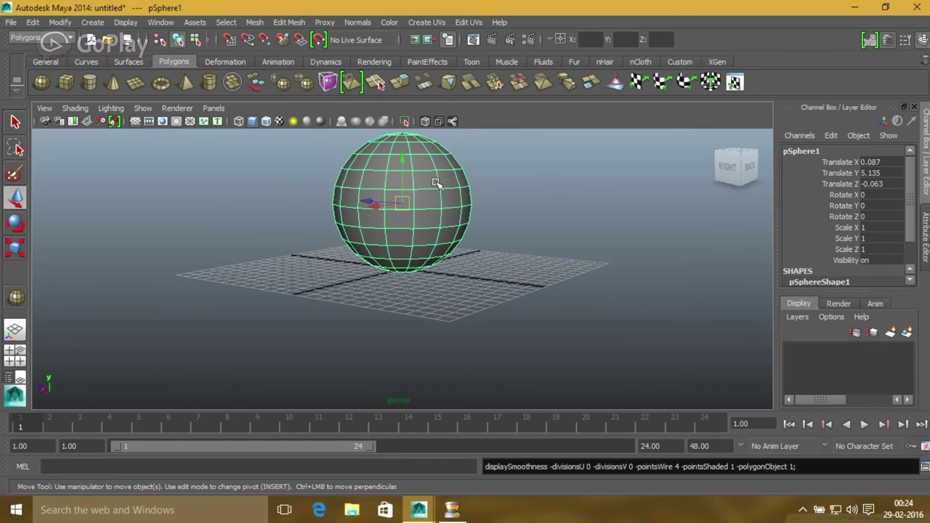
click(566, 187)
click(366, 204)
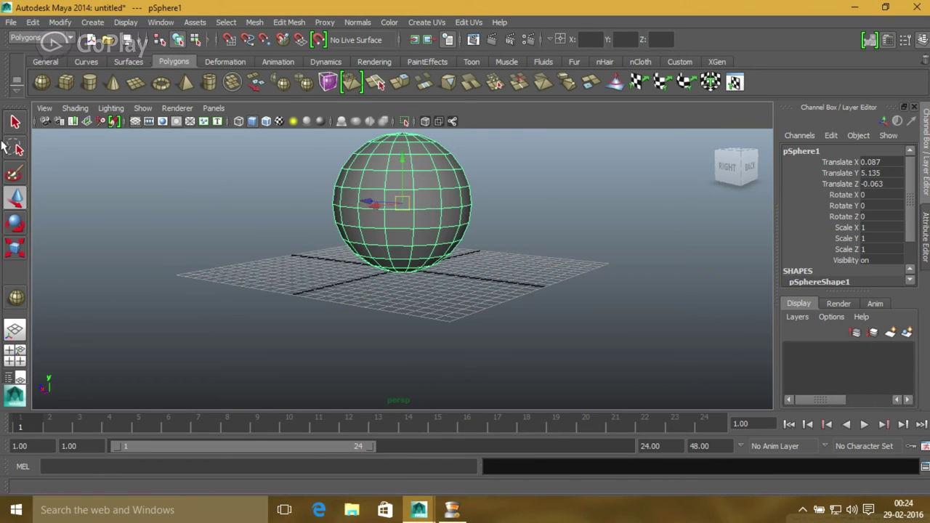
click(15, 122)
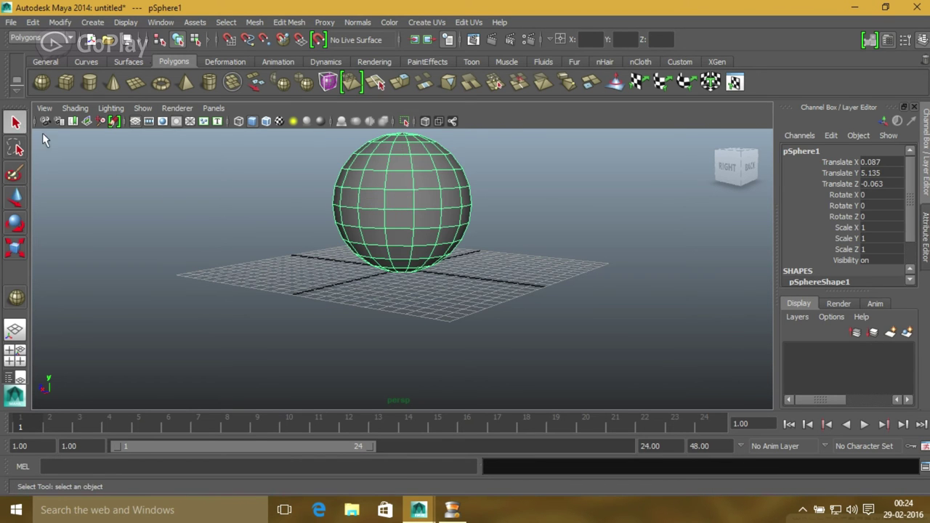
right_click(401, 203)
right_drag(414, 249, 388, 232)
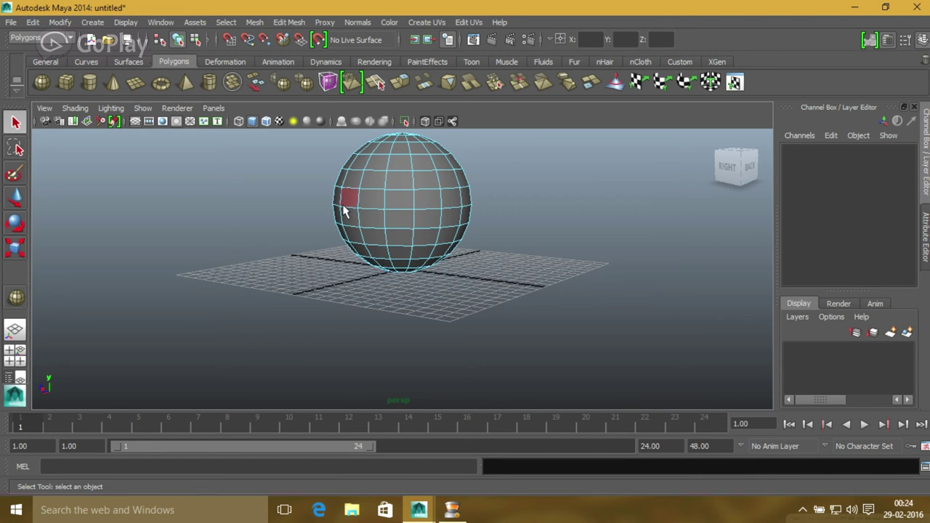
click(367, 202)
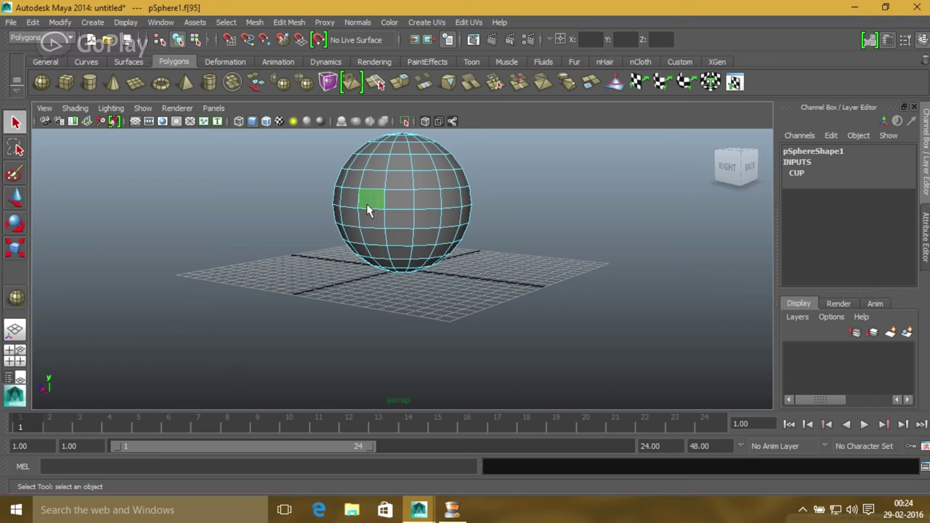
click(15, 197)
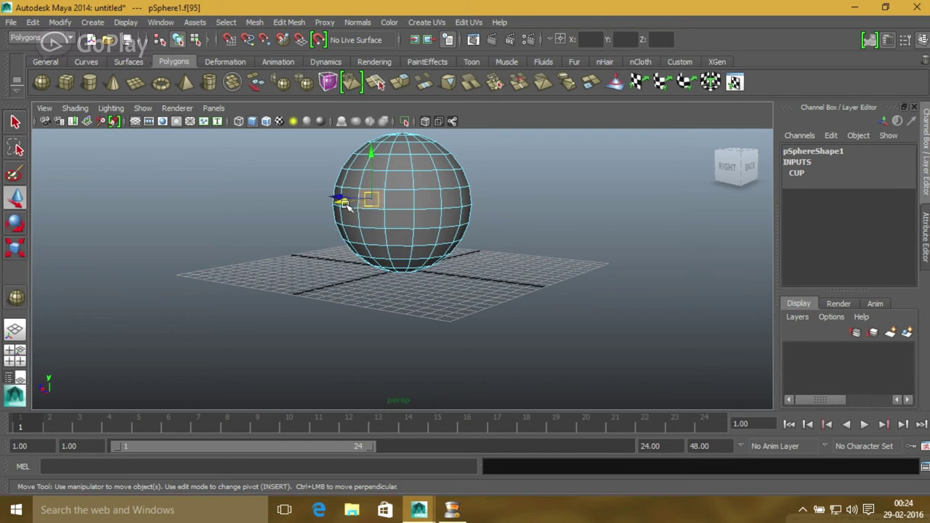
drag(348, 206, 128, 232)
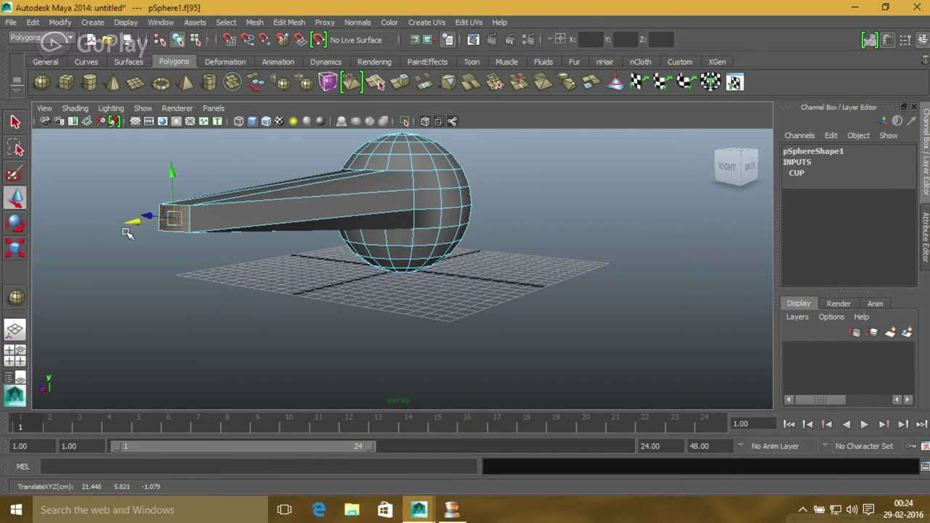
key(ctrl+z)
click(556, 231)
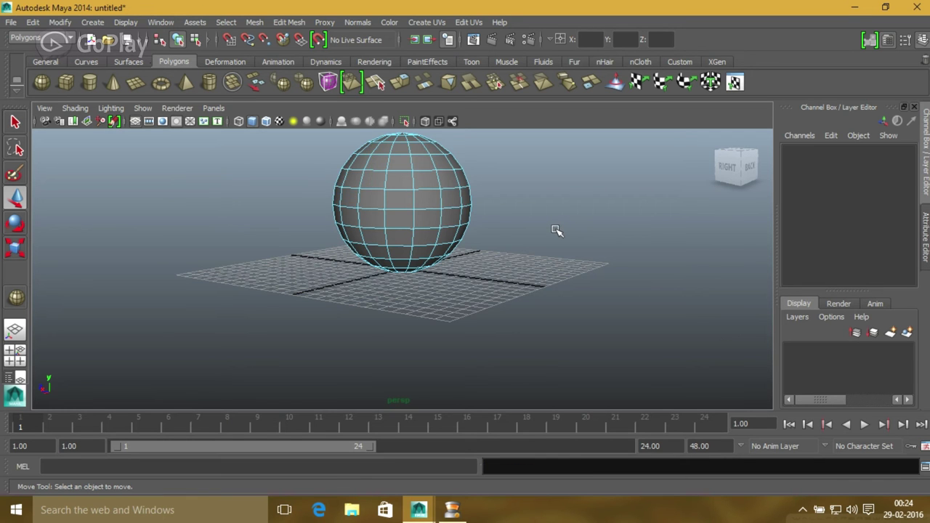
scroll(557, 230, down, 1)
scroll(541, 228, down, 1)
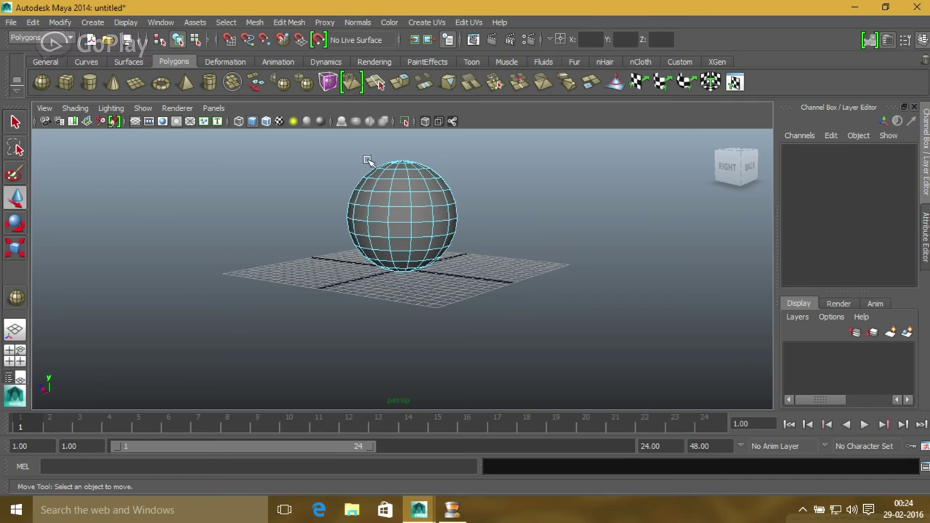
mouse_move(333, 188)
mouse_down()
mouse_move(468, 198)
mouse_move(473, 182)
mouse_move(476, 200)
mouse_move(473, 185)
mouse_up()
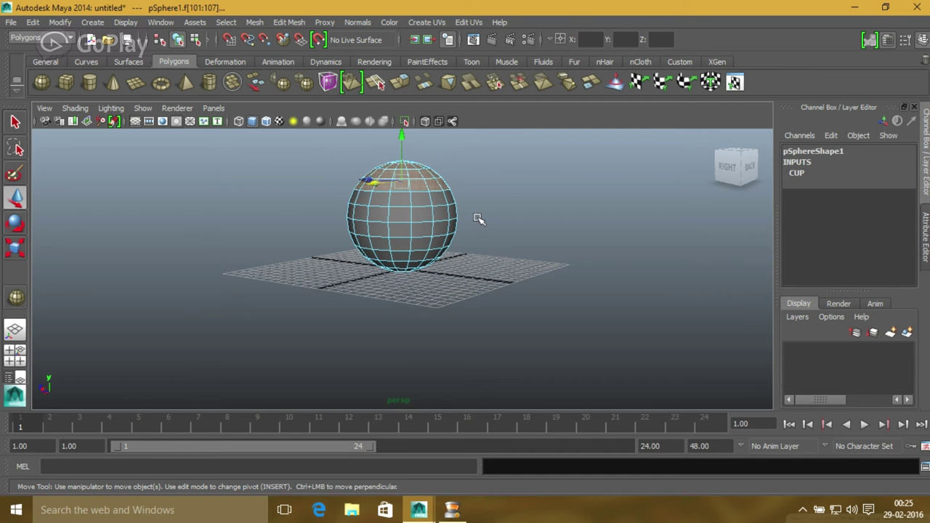
key(Delete)
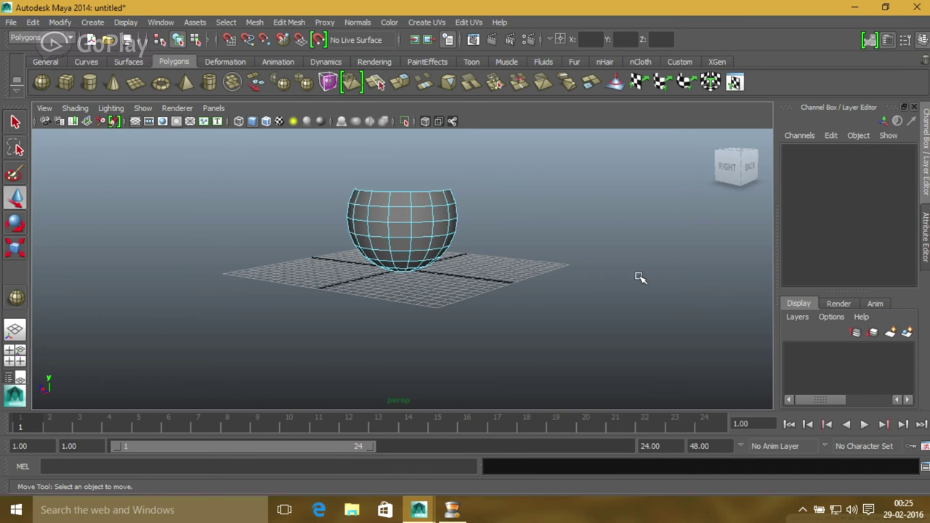
mouse_move(462, 303)
alt+mouse_down()
mouse_move(356, 329)
mouse_move(307, 276)
mouse_move(323, 278)
alt+mouse_up()
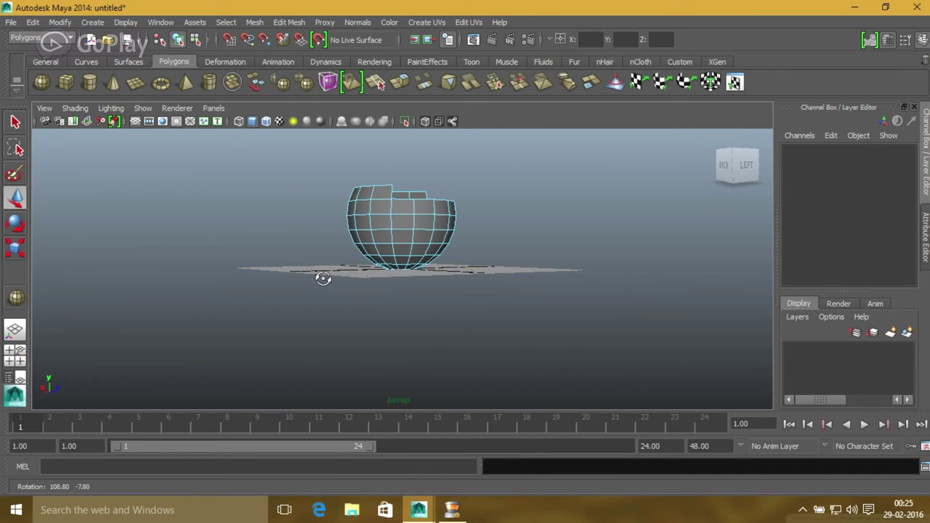
key(ctrl+z)
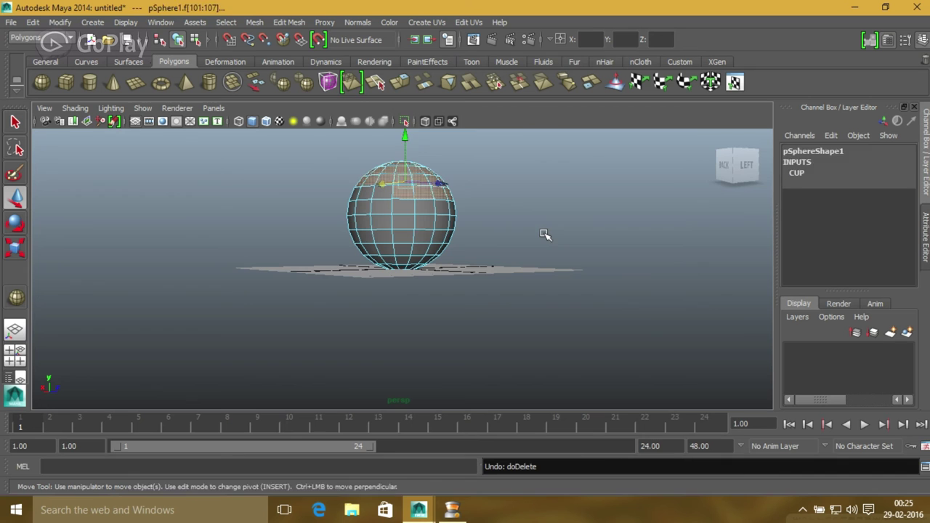
key(ctrl+z)
alt+drag(582, 240, 469, 245)
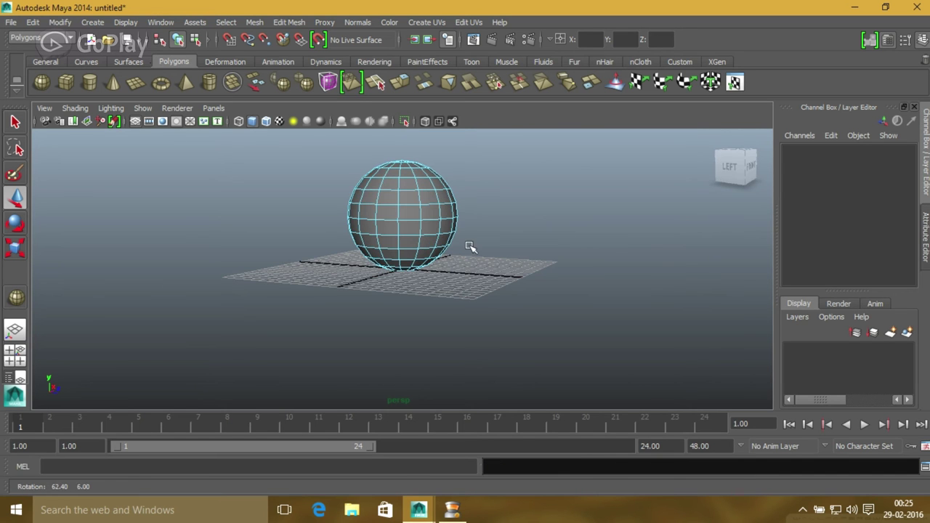
click(733, 167)
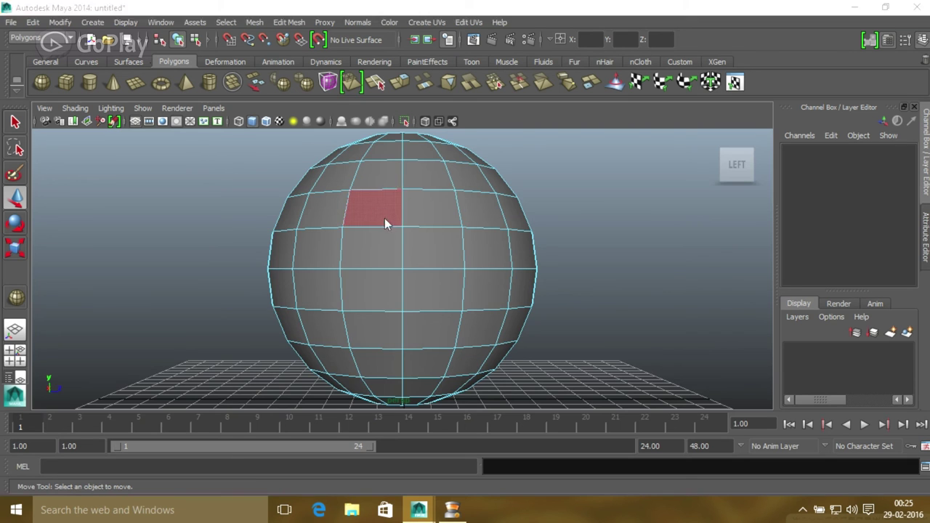
- In the maximized front view, marquee-select the sphere's top face rows and delete them
key(space)
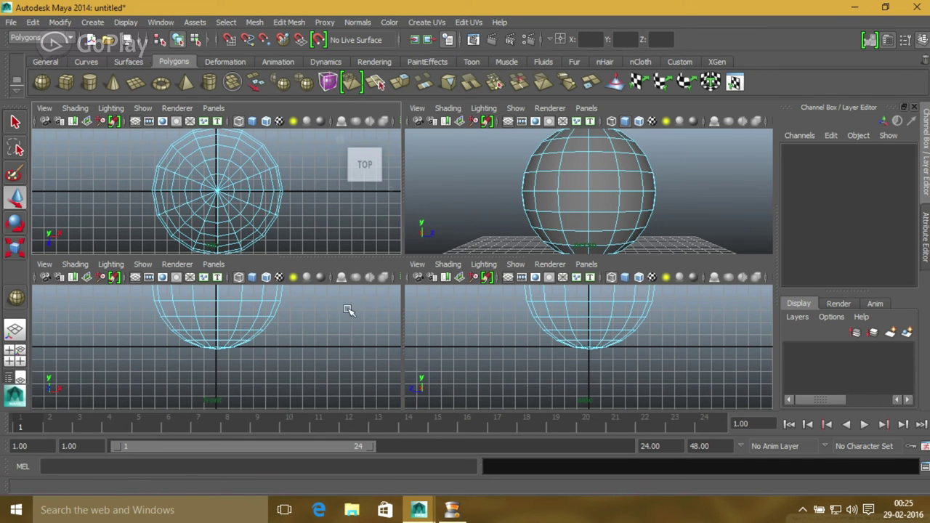
click(364, 318)
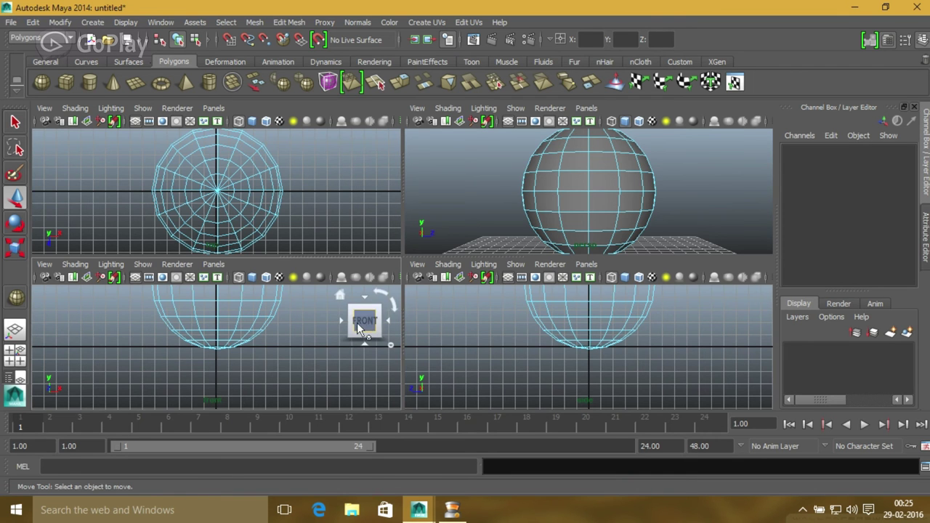
key(space)
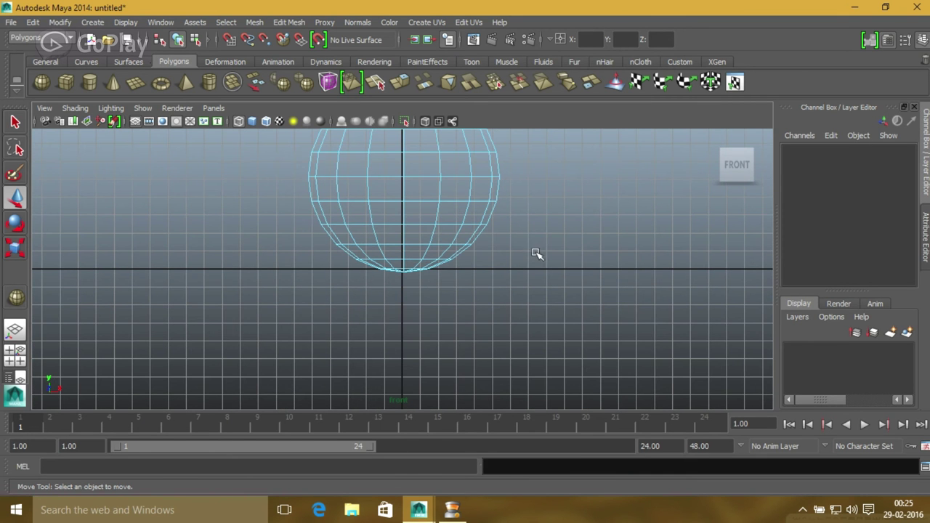
alt+middle_drag(564, 179, 565, 203)
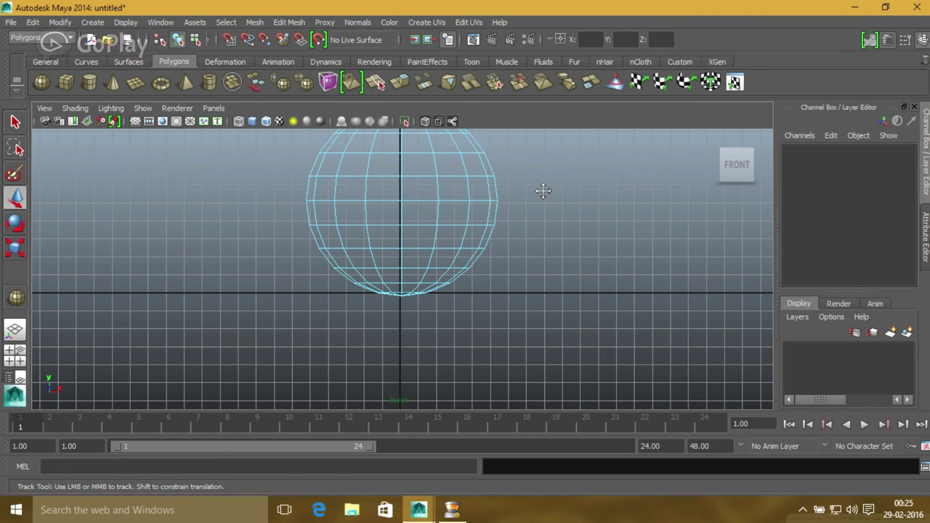
alt+middle_drag(542, 191, 526, 297)
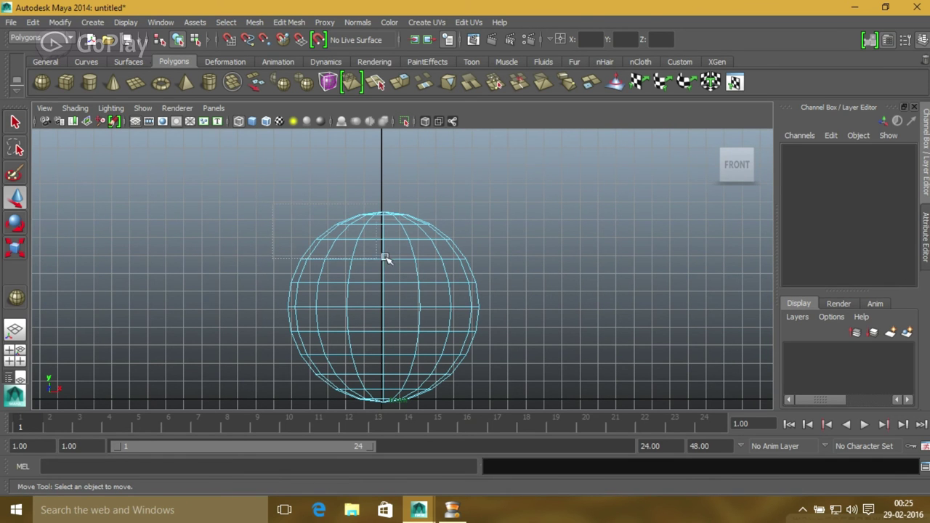
drag(510, 252, 283, 204)
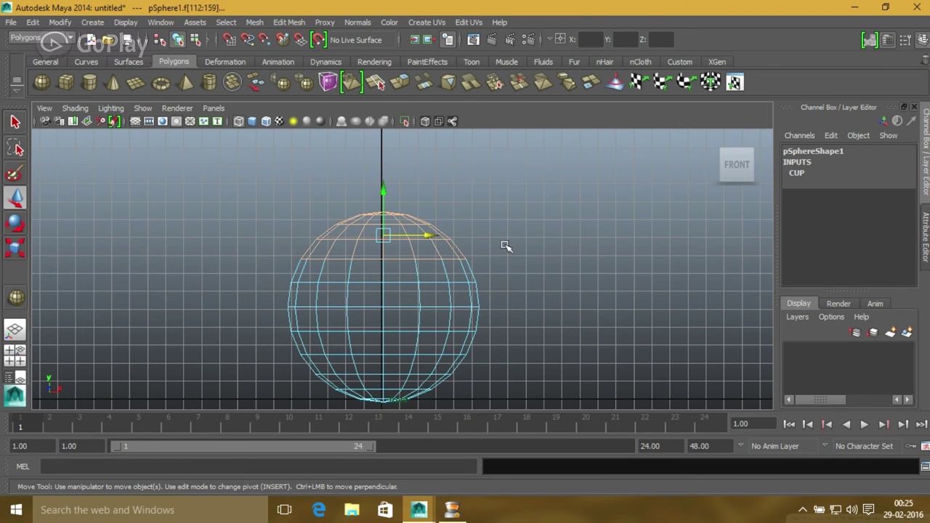
key(Delete)
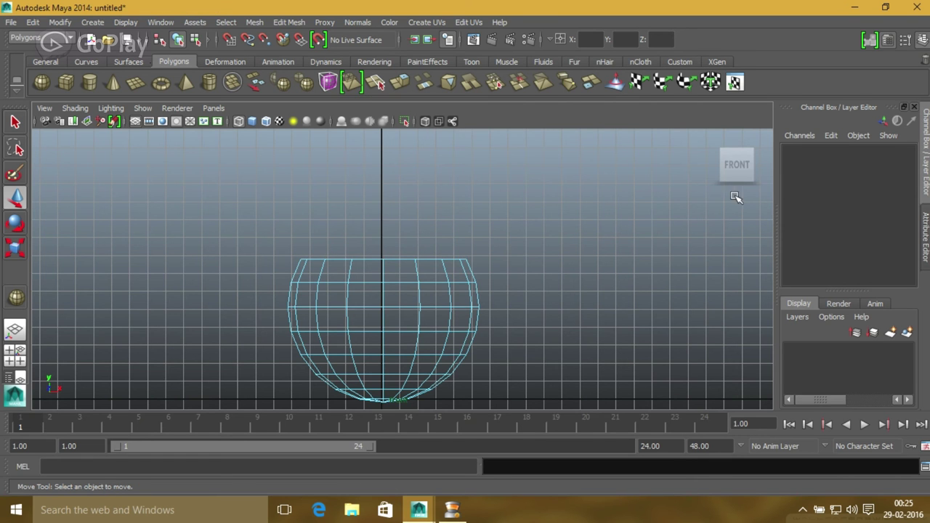
key(space)
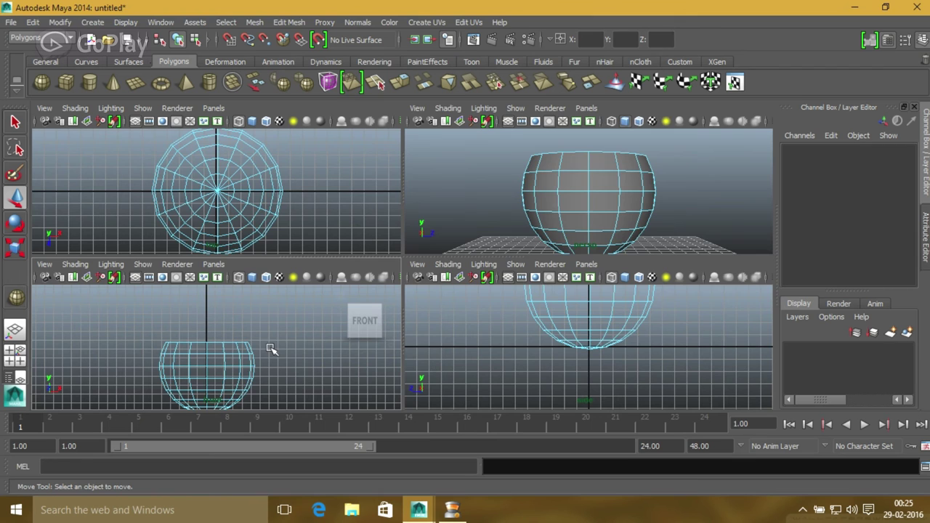
- Maximize the perspective view and orbit around the open cup
key(space)
key(space)
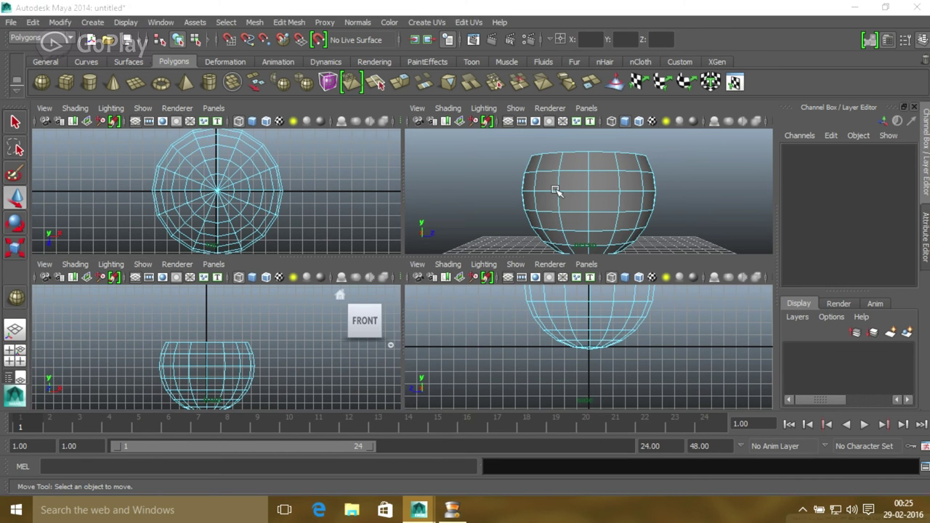
key(space)
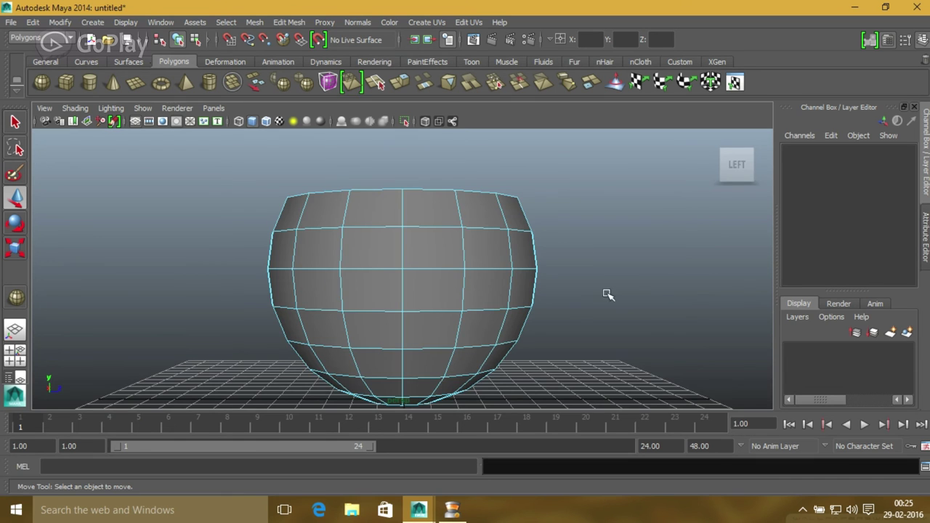
alt+drag(607, 294, 255, 286)
scroll(440, 249, down, 3)
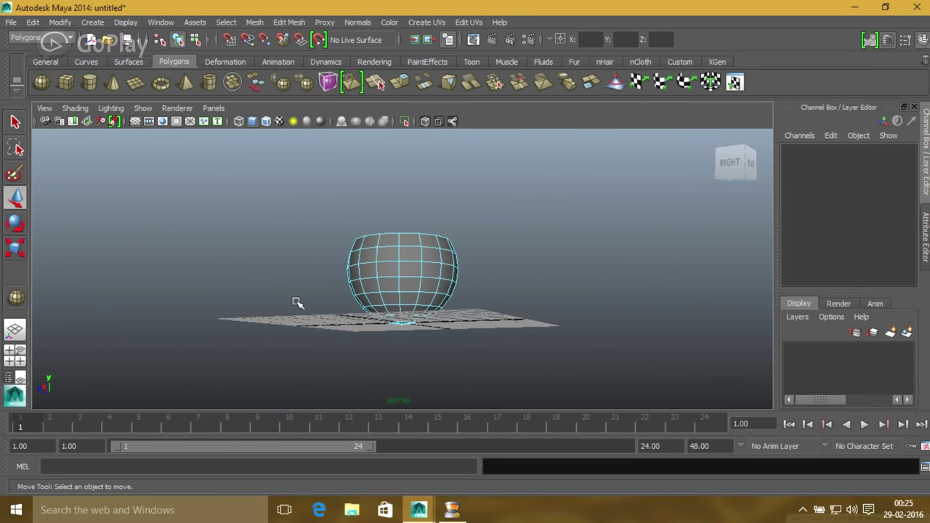
mouse_move(292, 275)
alt+mouse_down()
mouse_move(409, 357)
mouse_move(346, 386)
mouse_move(347, 366)
alt+mouse_up()
alt+drag(466, 310, 291, 349)
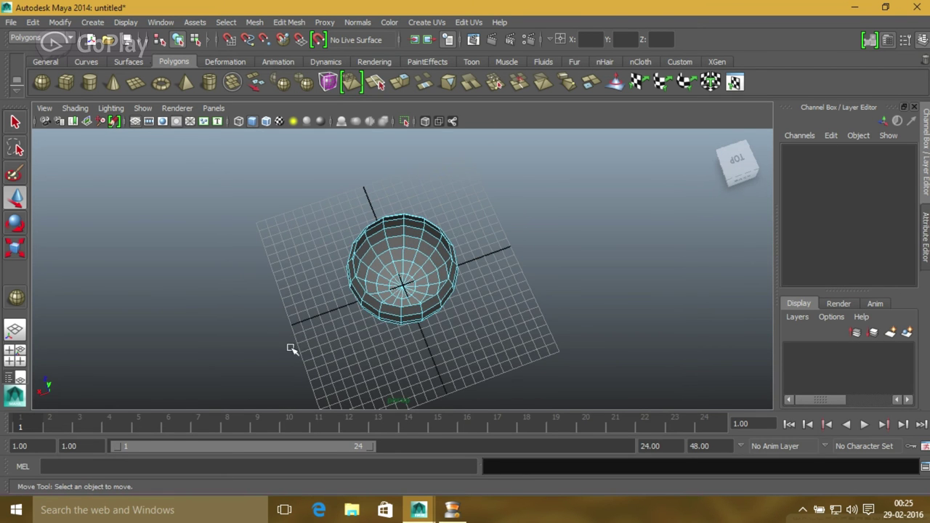
- Orbit to the cup's underside and switch it to edge selection mode
right_drag(396, 274, 393, 197)
scroll(498, 306, up, 5)
scroll(499, 305, down, 4)
mouse_move(512, 340)
alt+mouse_down()
mouse_move(481, 245)
mouse_move(434, 224)
mouse_move(419, 173)
mouse_move(453, 340)
mouse_move(518, 305)
mouse_move(407, 238)
alt+mouse_up()
right_drag(407, 238, 396, 205)
click(396, 205)
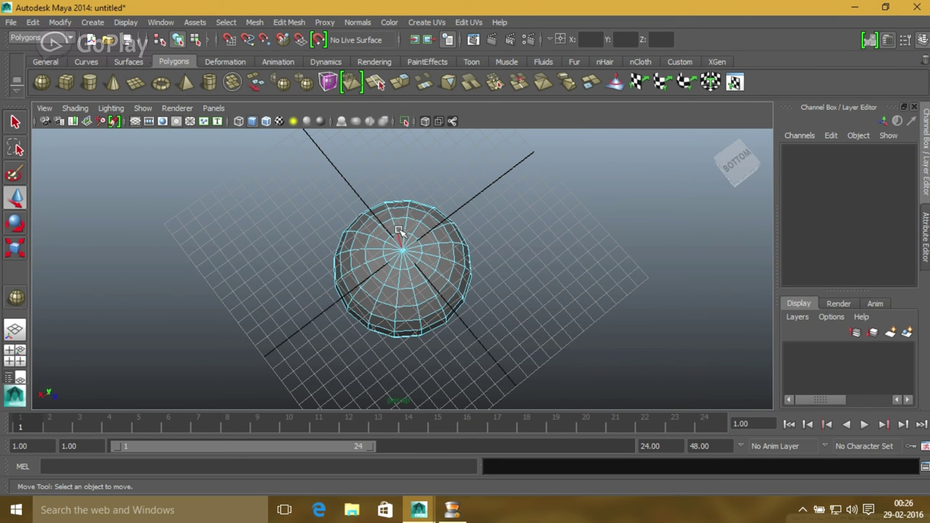
- Select the bottom edge loop at the cup's base and switch to the Scale tool
scroll(403, 240, up, 3)
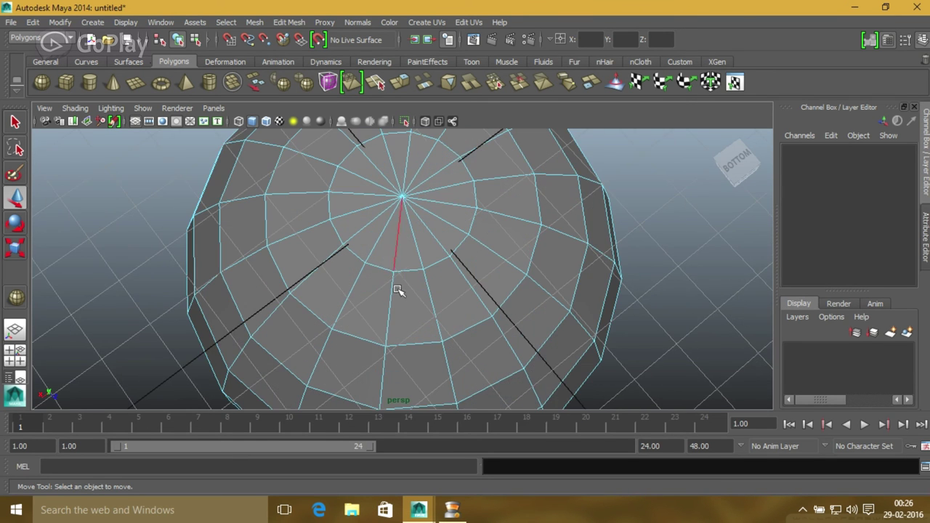
scroll(400, 287, up, 3)
double_click(407, 270)
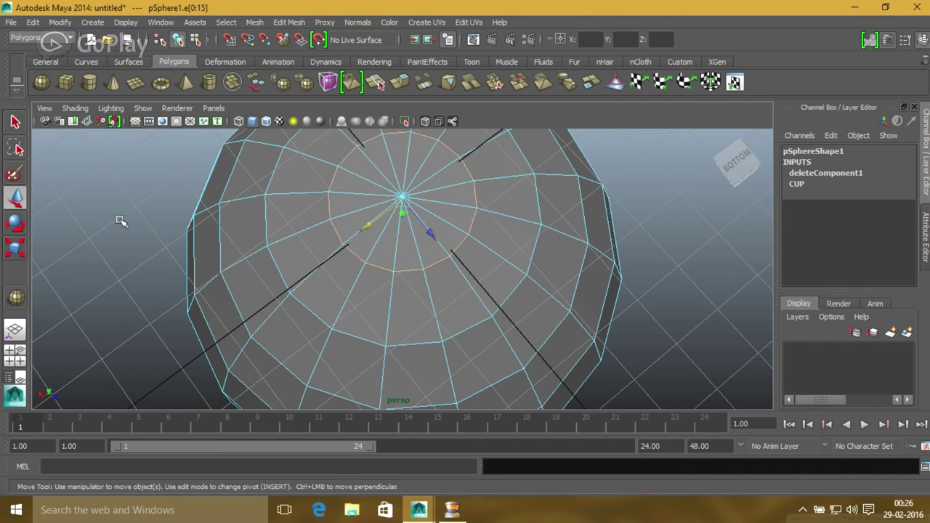
click(11, 254)
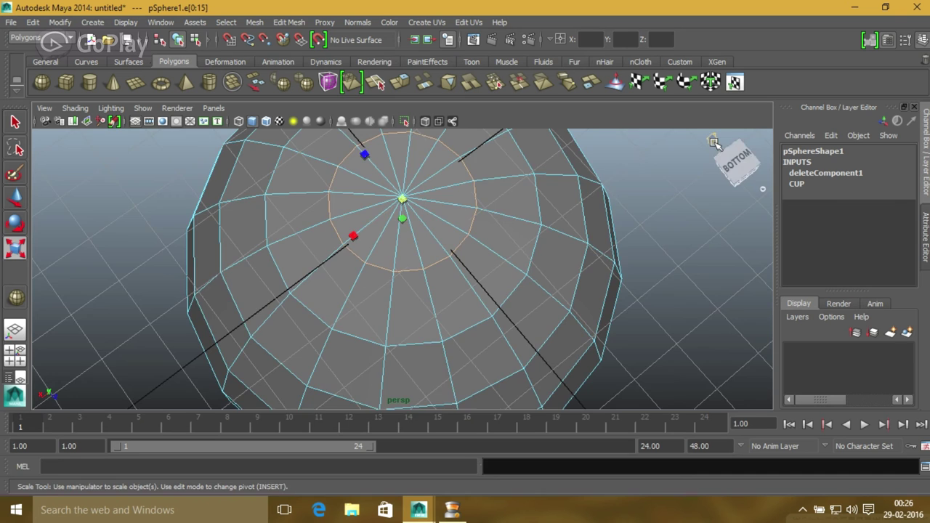
click(711, 139)
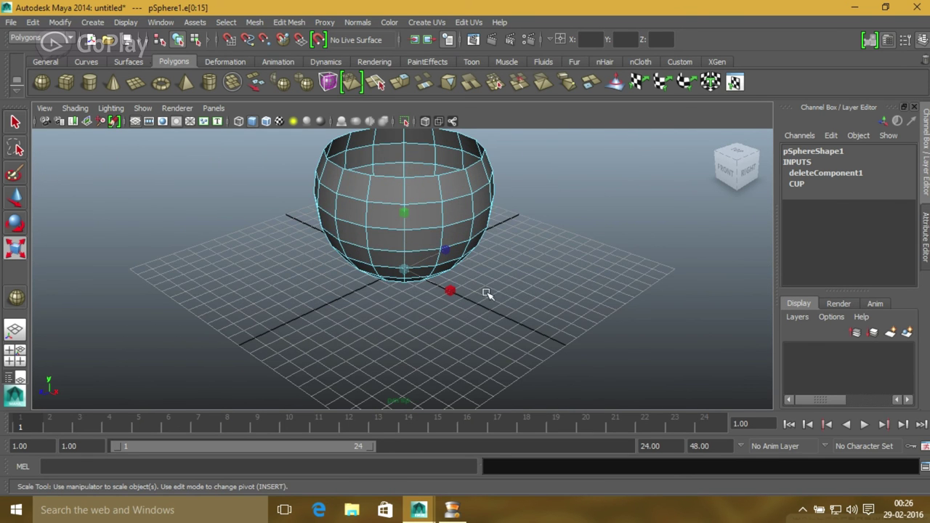
mouse_move(409, 336)
alt+mouse_down()
mouse_move(413, 298)
mouse_move(407, 311)
alt+mouse_up()
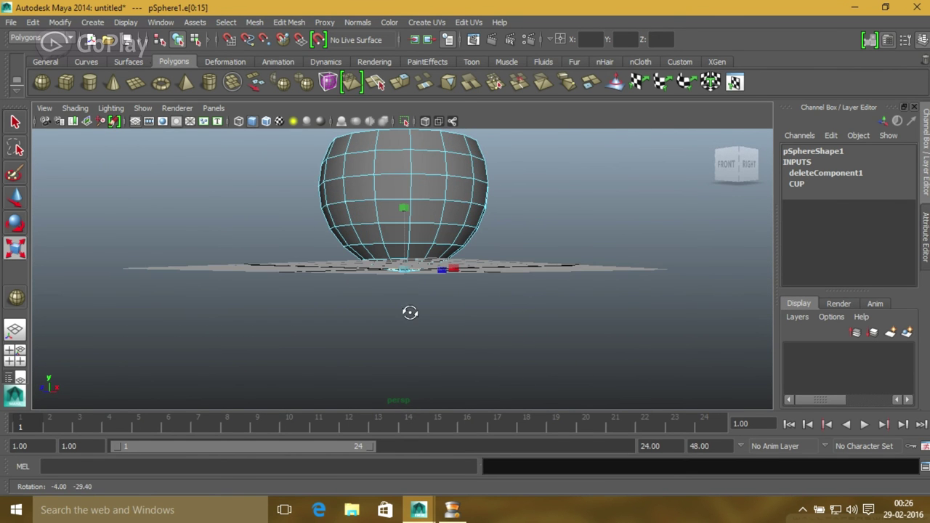
click(404, 270)
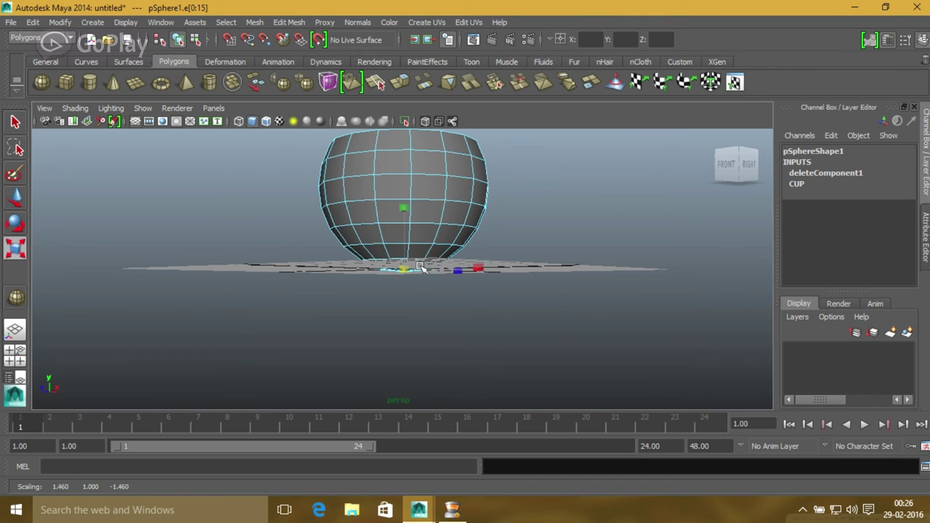
alt+drag(571, 222, 554, 238)
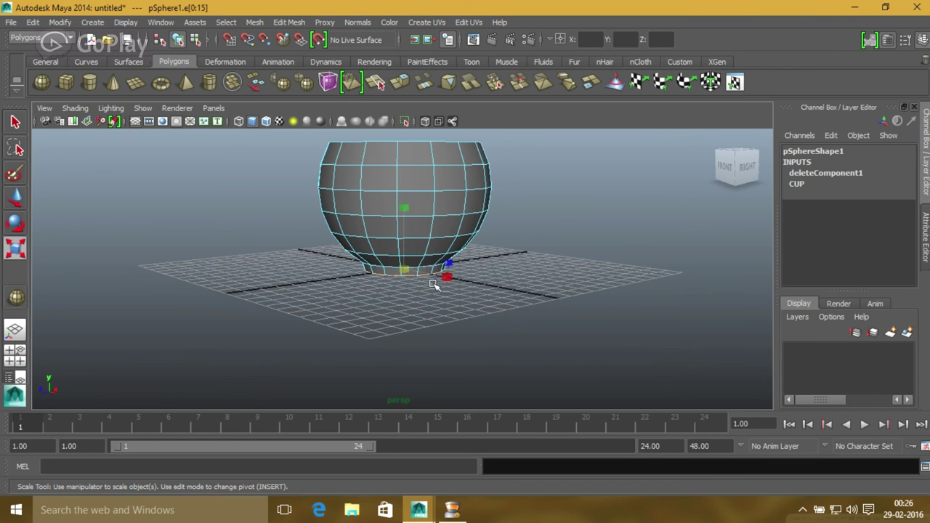
- Trial-widen the base edge loop with smooth preview on, undoing each attempt
drag(411, 271, 421, 260)
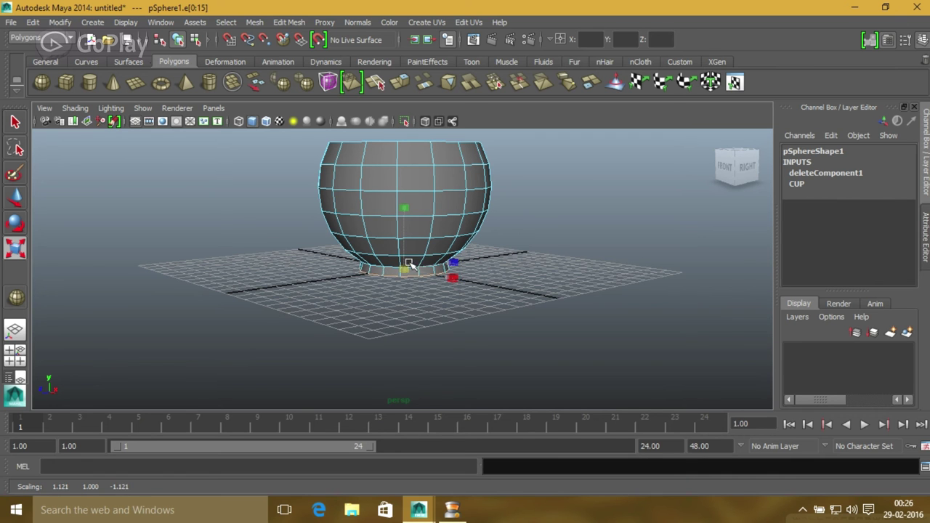
key(ctrl+z)
click(541, 259)
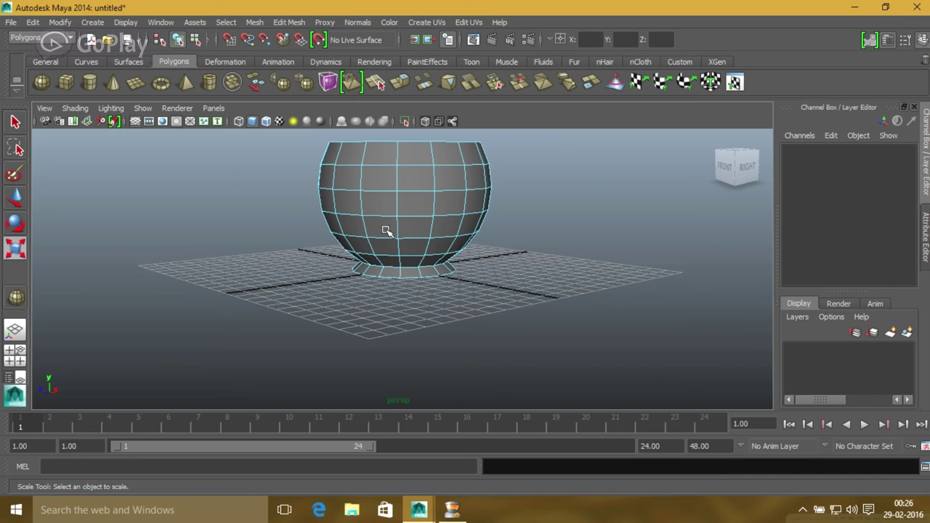
key(3)
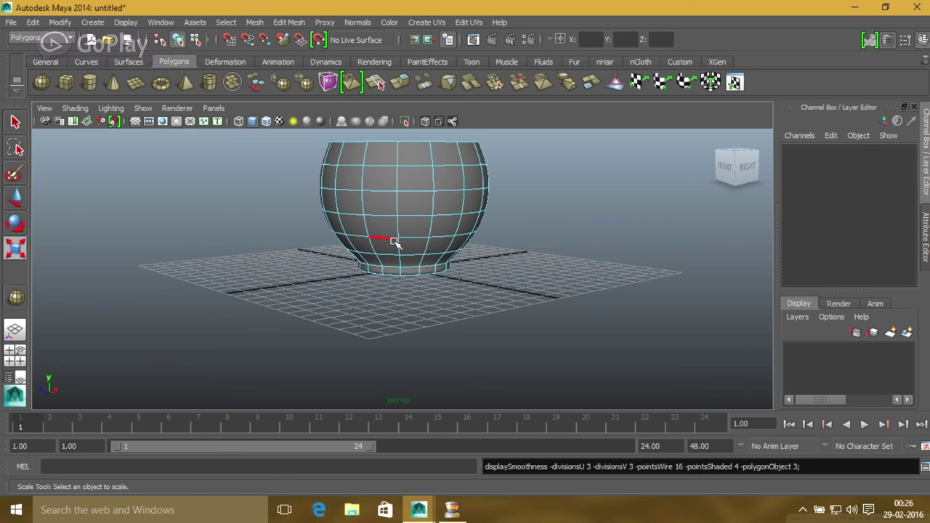
double_click(409, 276)
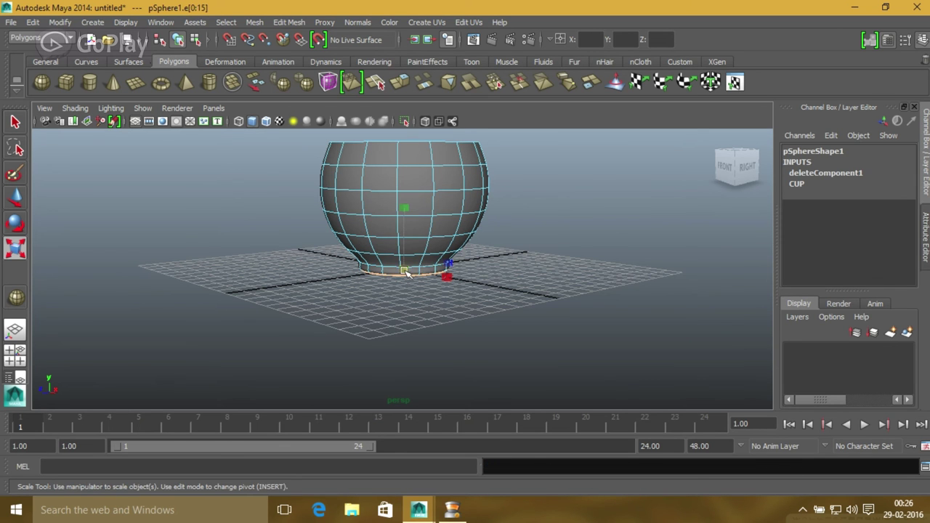
drag(405, 271, 433, 272)
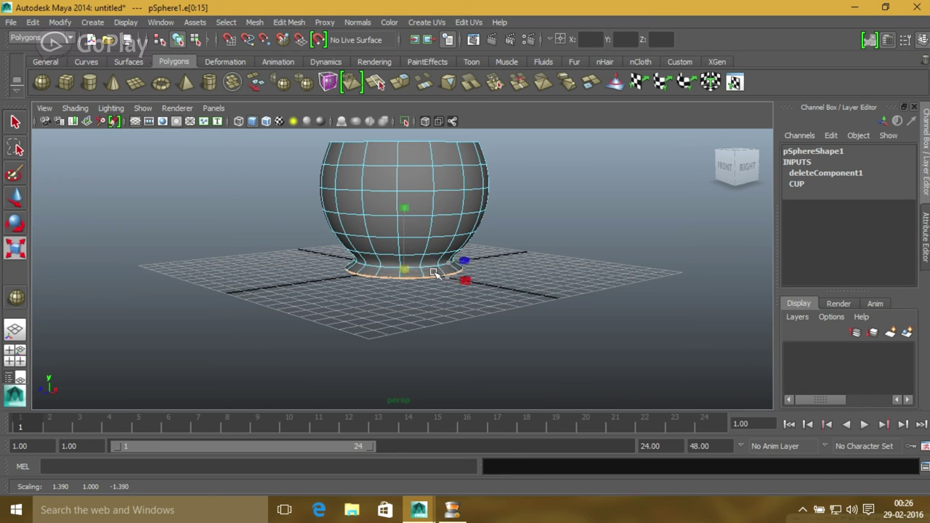
key(ctrl+z)
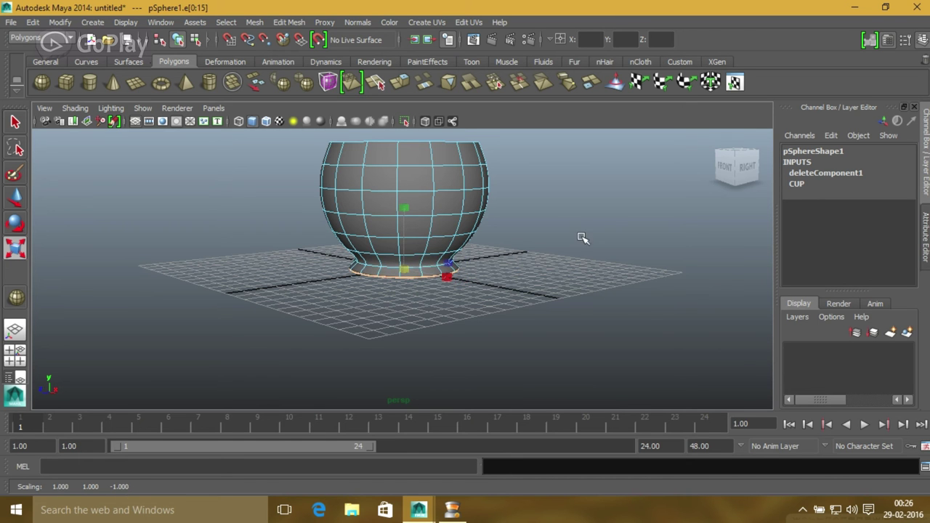
- Flare the bottom edge loop into a wide base, then revert and try narrowing the lip
mouse_move(581, 238)
alt+mouse_down()
mouse_move(525, 252)
mouse_move(564, 233)
mouse_move(571, 241)
alt+mouse_up()
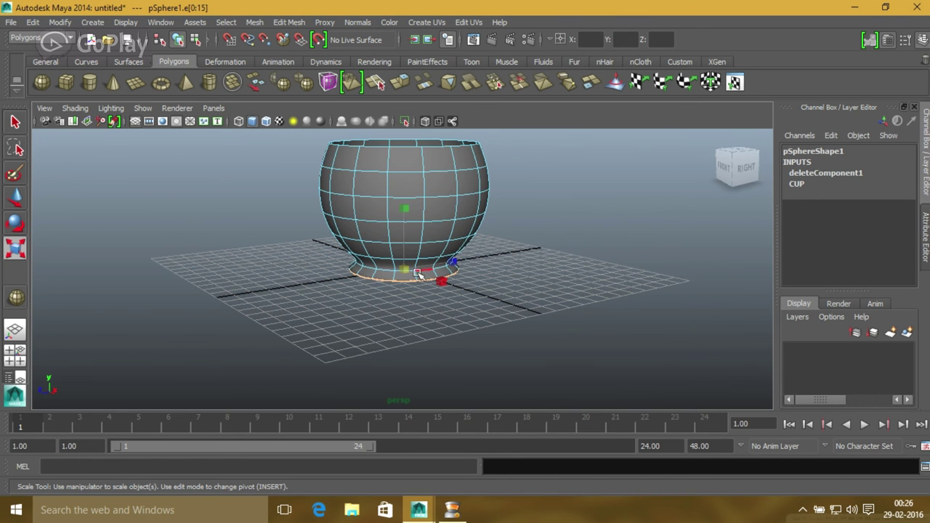
click(387, 271)
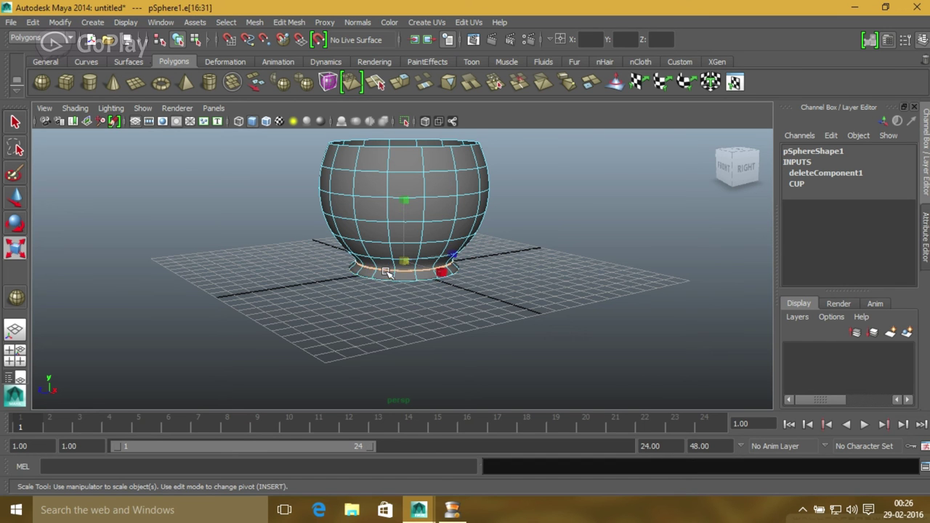
mouse_move(403, 262)
mouse_down()
mouse_move(515, 251)
mouse_move(436, 254)
mouse_up()
click(354, 252)
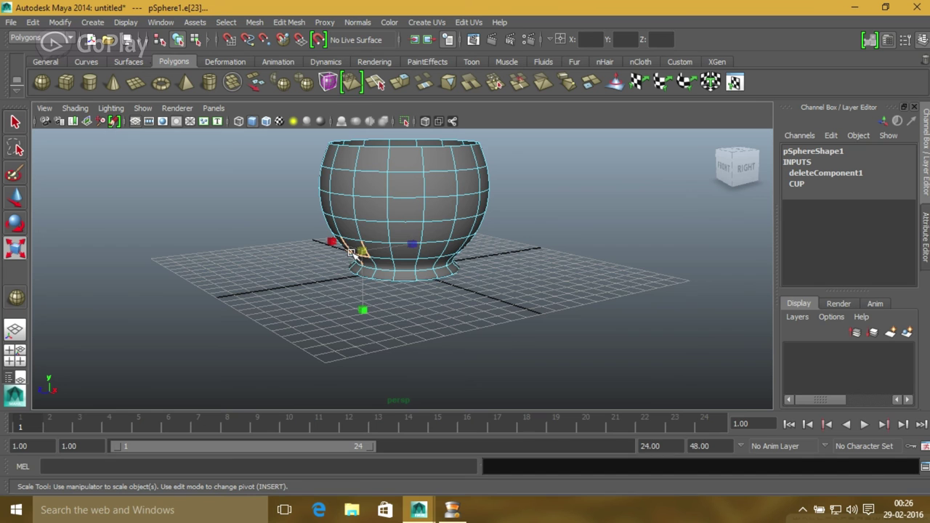
key(ctrl+z)
key(ctrl+z)
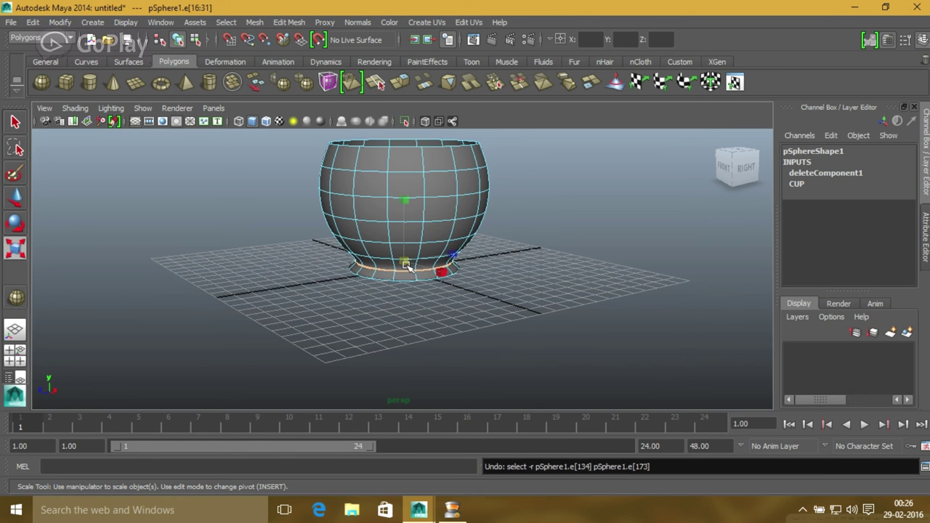
click(403, 263)
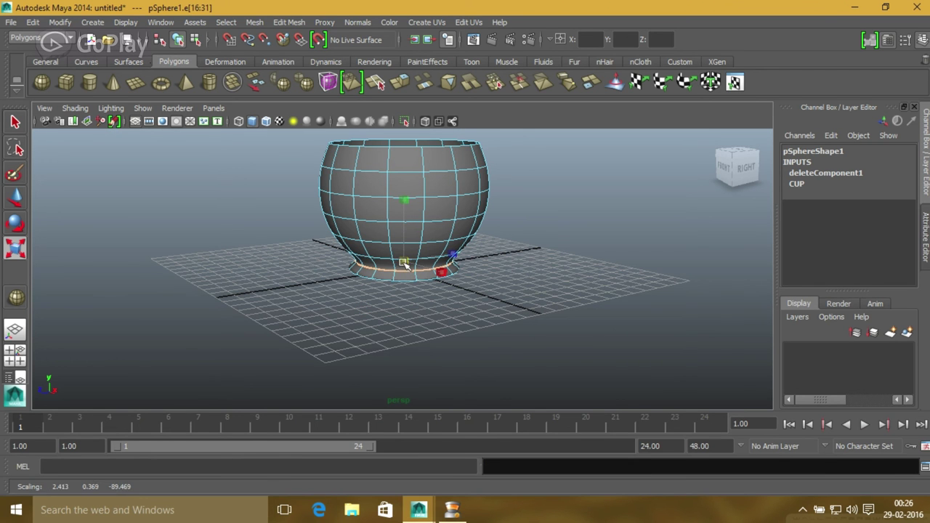
drag(405, 264, 356, 255)
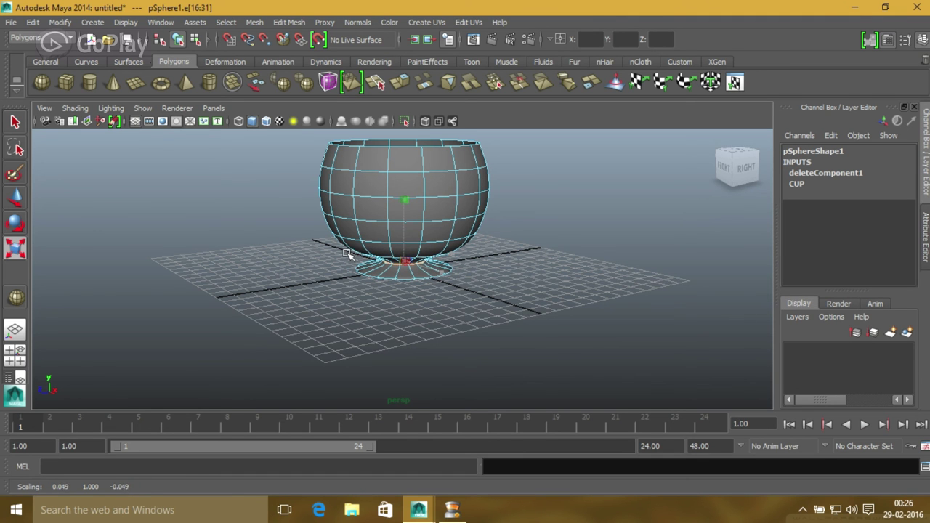
- Undo the narrowing, slightly rescale the bottom loop into its final foot, and deselect
click(392, 250)
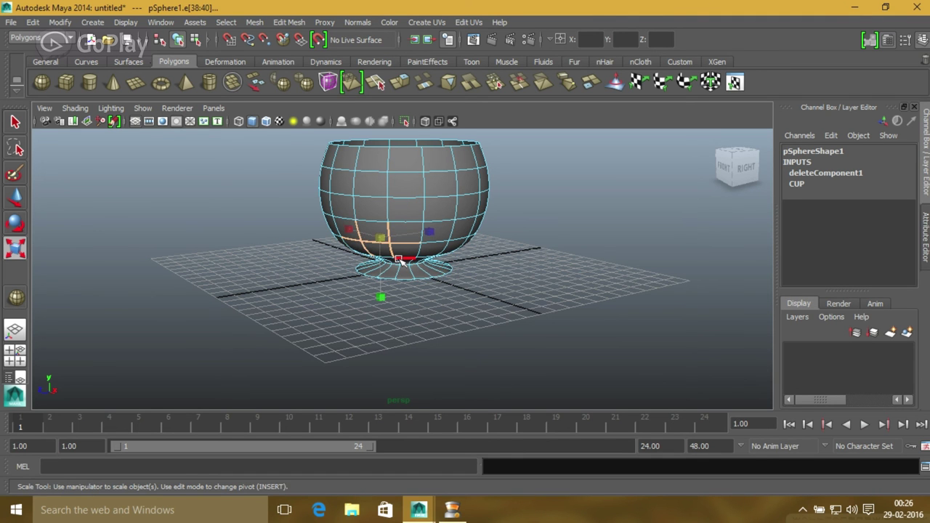
key(ctrl+z)
key(ctrl+z)
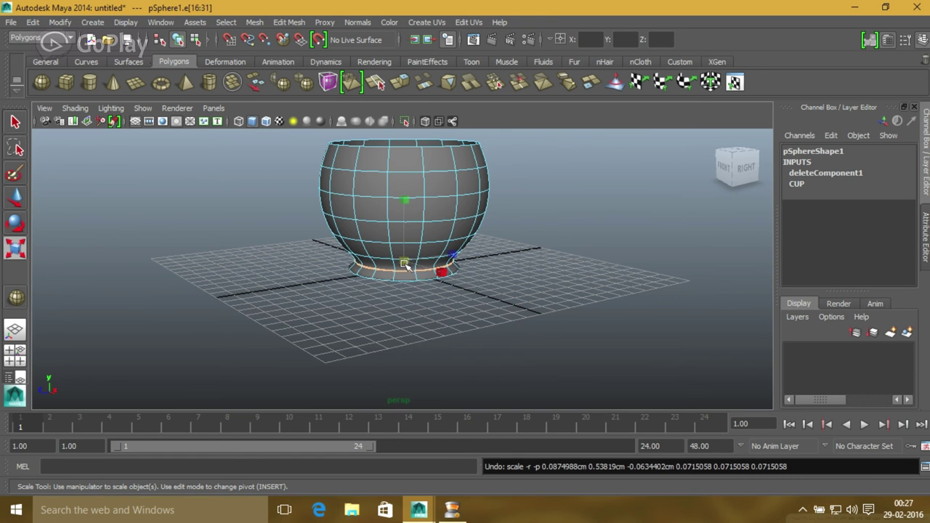
key(ctrl+z)
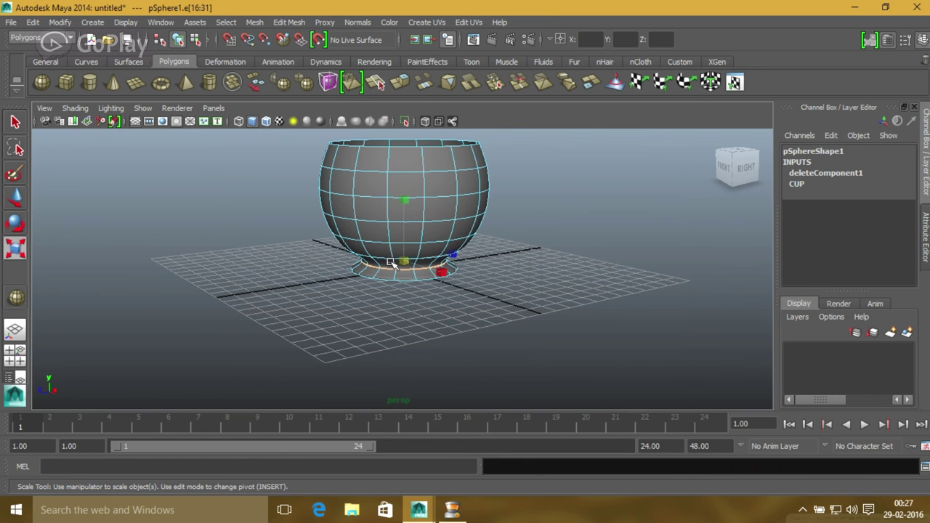
key(ctrl+z)
key(ctrl+z)
key(ctrl+z)
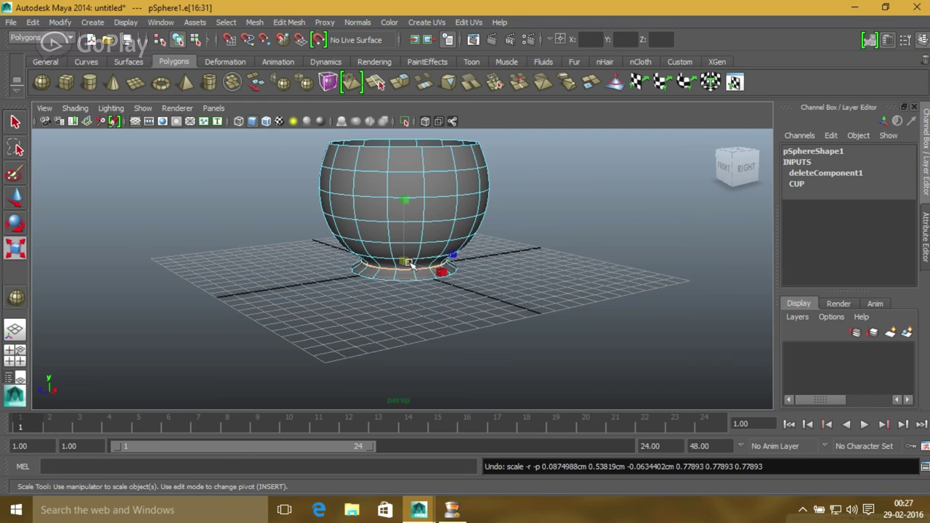
drag(404, 262, 405, 264)
click(403, 262)
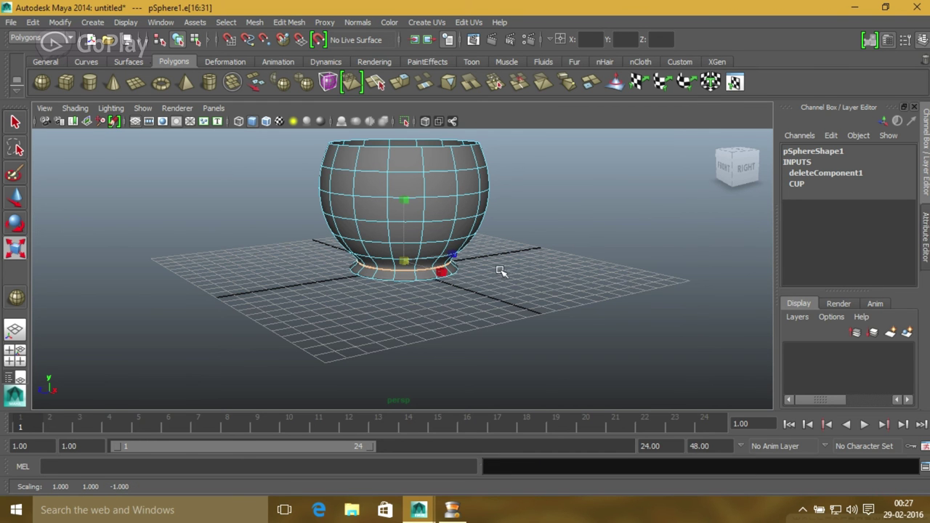
click(532, 270)
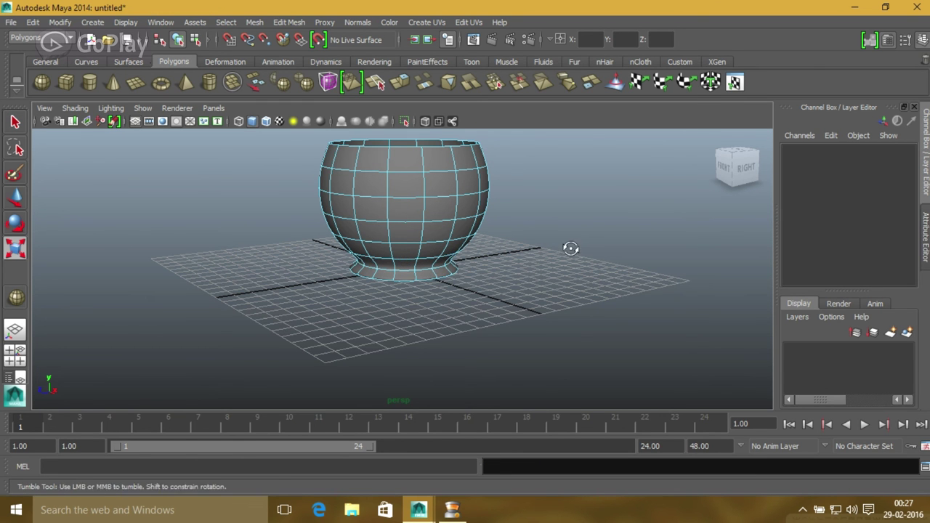
- Try edge editing on the cup, selecting it and then clearing the selection
mouse_move(567, 245)
alt+mouse_down()
mouse_move(460, 225)
mouse_move(276, 242)
mouse_move(411, 322)
mouse_move(461, 286)
mouse_move(458, 270)
mouse_move(376, 259)
mouse_move(445, 175)
alt+mouse_up()
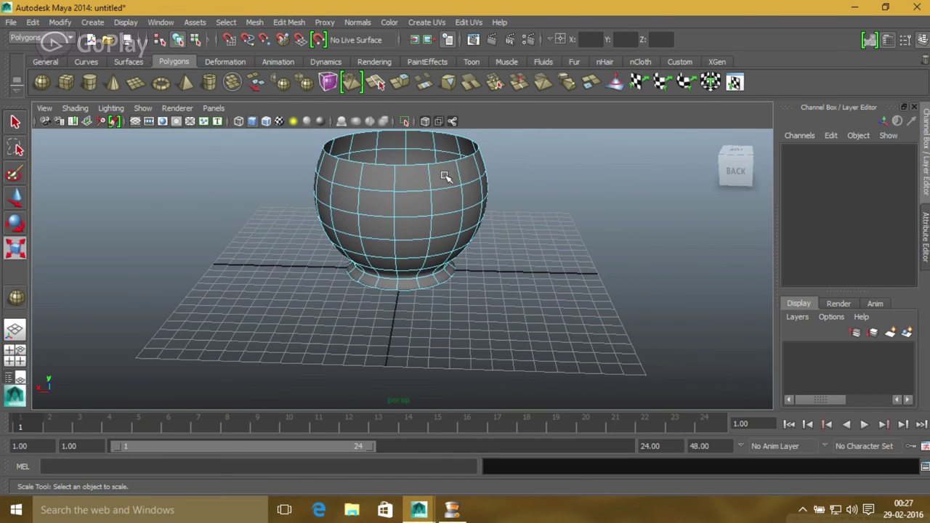
right_click(367, 204)
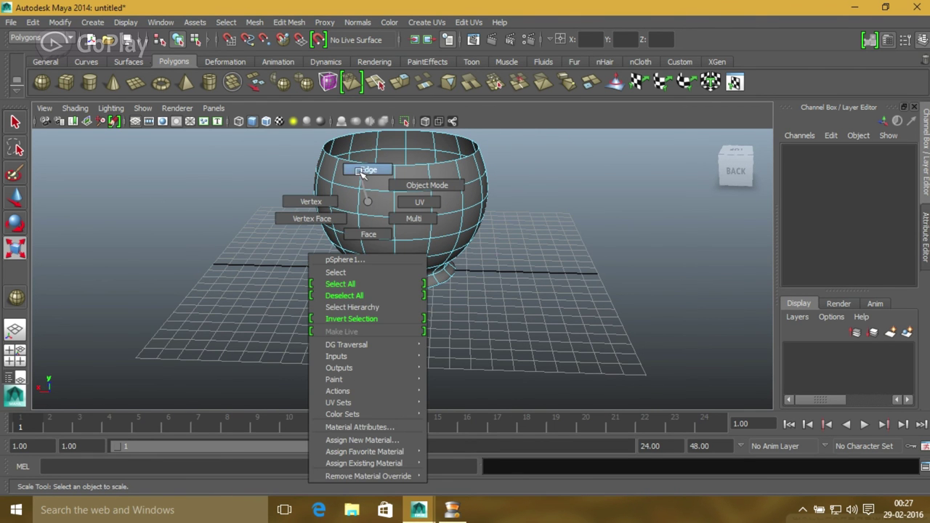
mouse_move(366, 203)
right_down()
mouse_move(358, 173)
mouse_move(414, 161)
right_up()
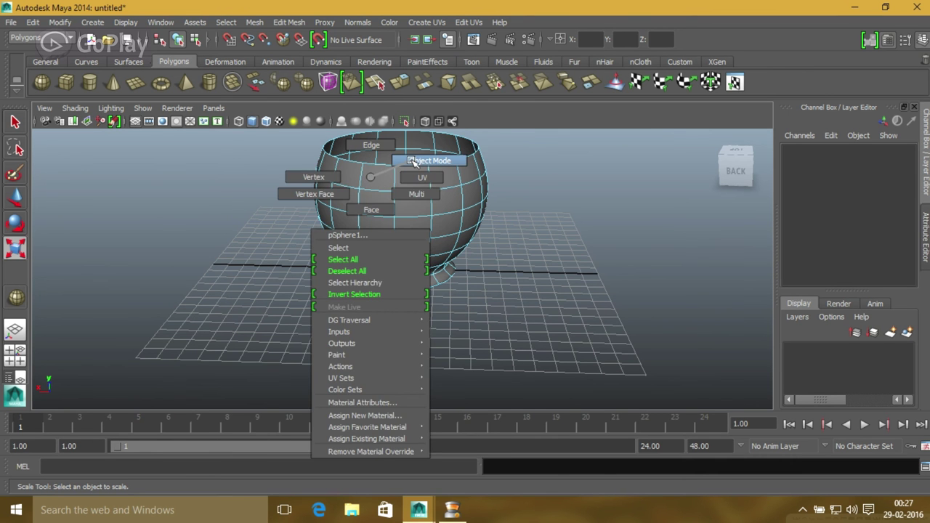
click(396, 215)
click(552, 238)
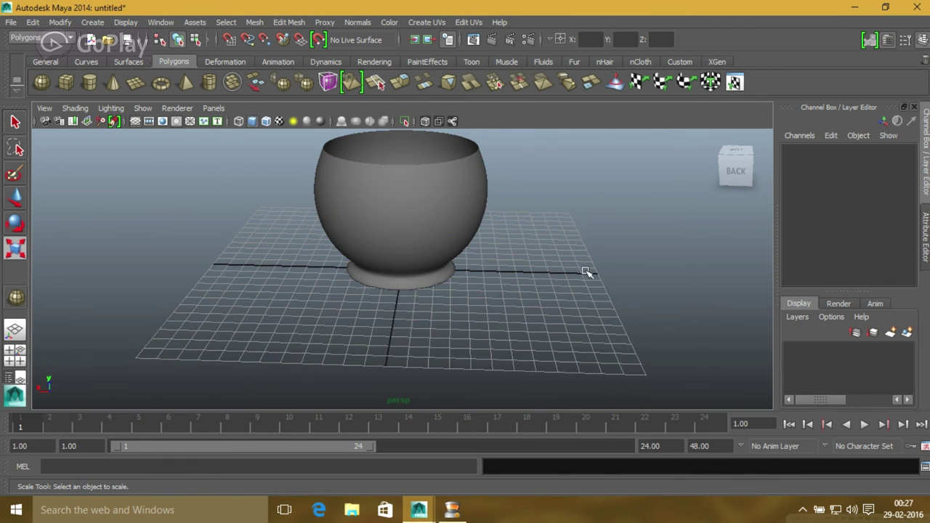
- Switch the cup to face component mode and zoom out to frame it
mouse_move(584, 275)
alt+mouse_down()
mouse_move(215, 258)
mouse_move(356, 249)
alt+mouse_up()
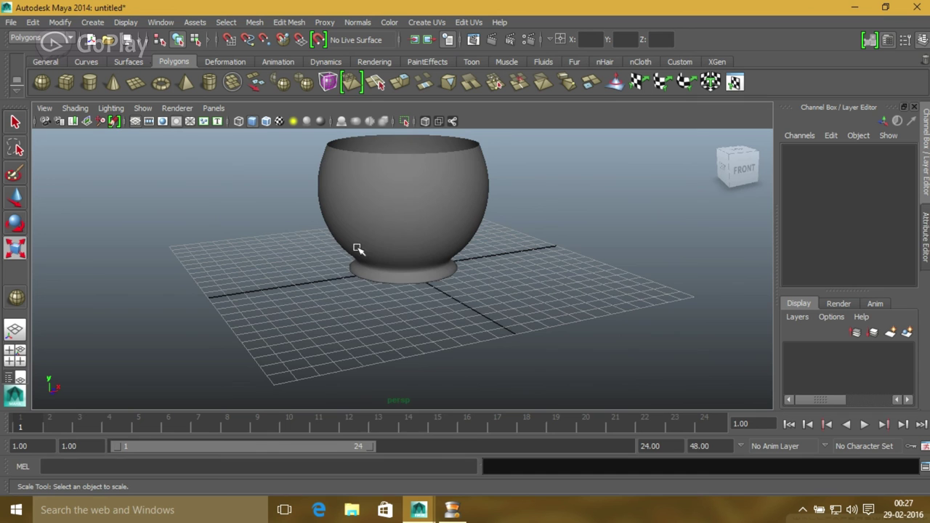
right_click(391, 166)
right_drag(392, 166, 334, 165)
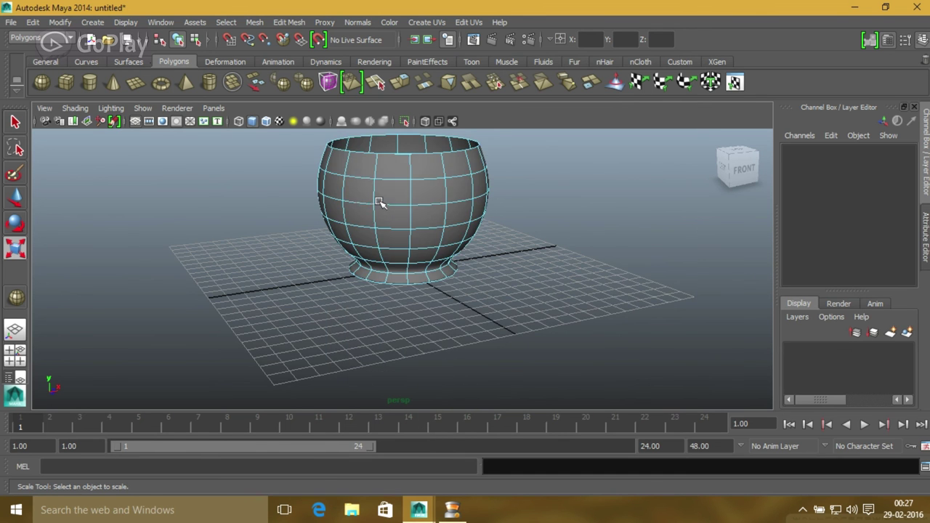
scroll(363, 189, down, 3)
scroll(351, 195, down, 2)
drag(316, 241, 596, 344)
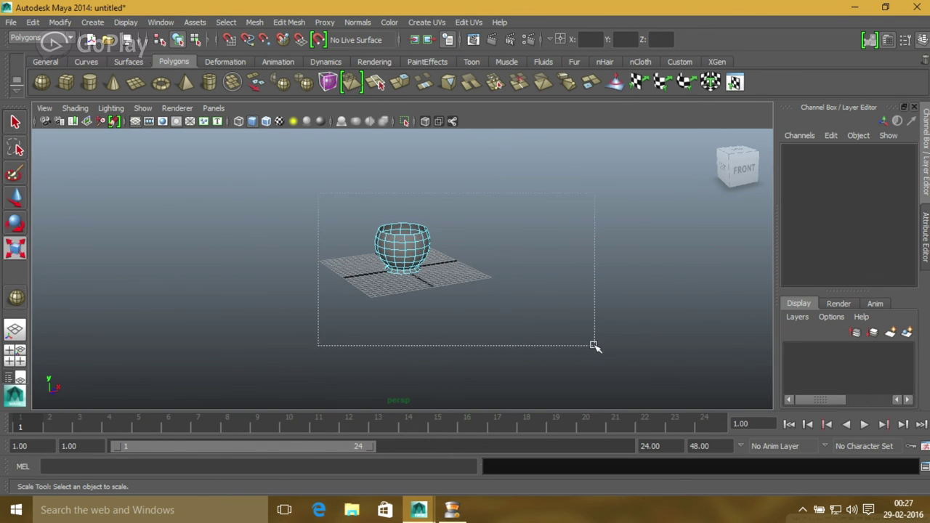
- Marquee-select all the cup's faces and apply Edit Mesh > Extrude, creating polyExtrudeFace1
mouse_move(608, 312)
alt+mouse_down()
mouse_move(437, 319)
mouse_move(271, 228)
mouse_move(263, 259)
mouse_move(400, 341)
mouse_move(482, 268)
alt+mouse_up()
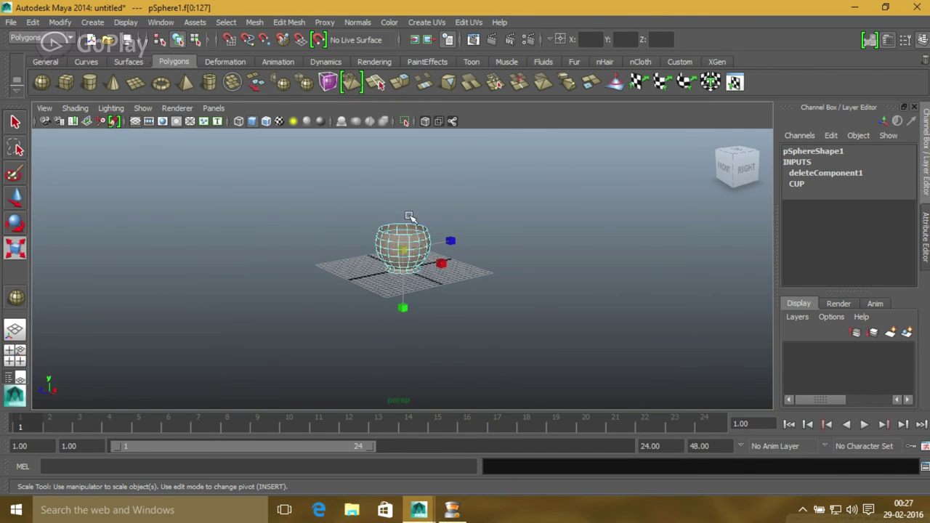
scroll(406, 221, up, 5)
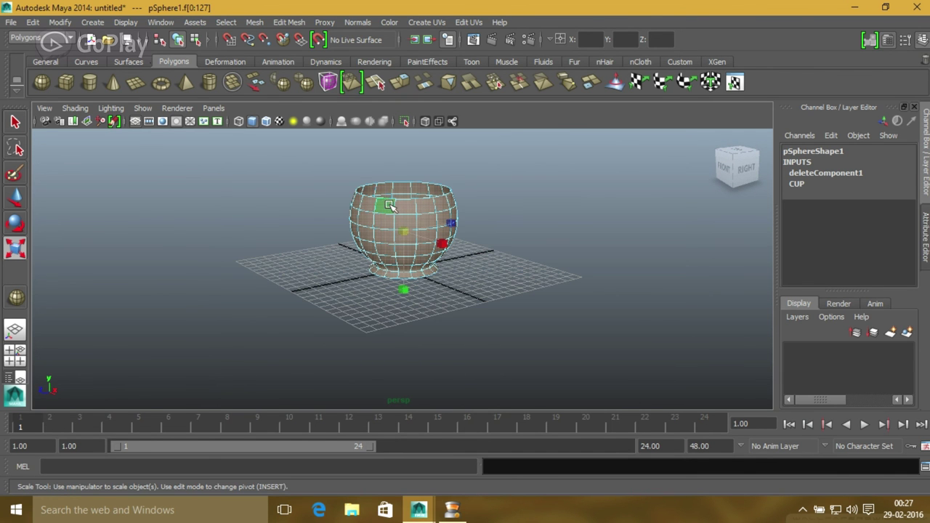
click(285, 23)
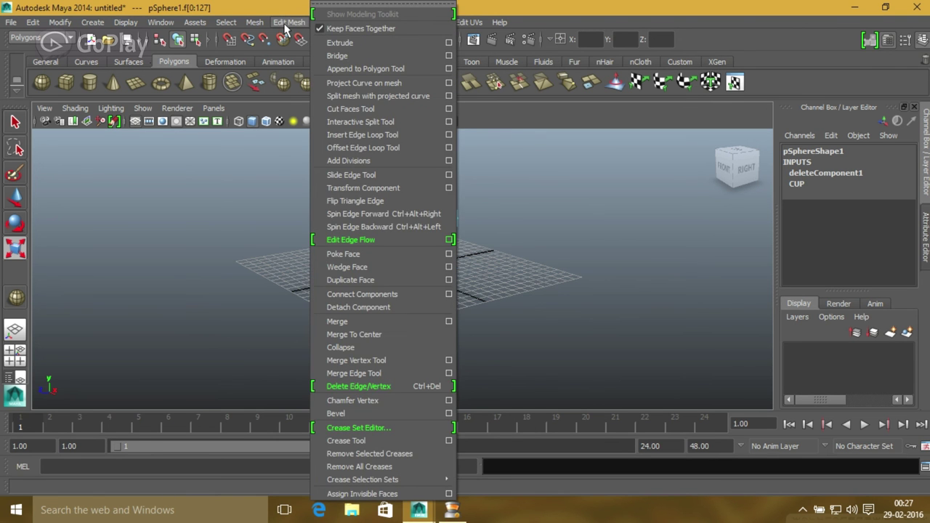
click(300, 24)
click(298, 25)
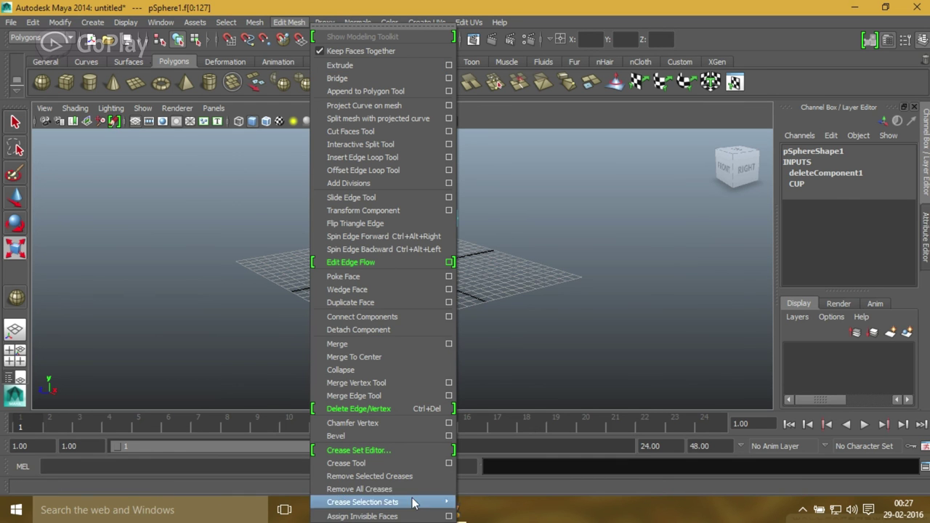
click(342, 66)
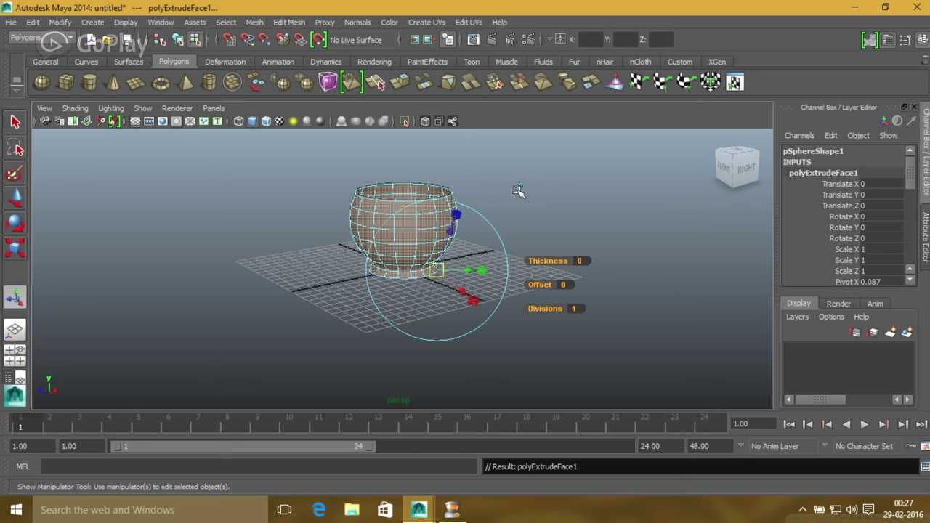
- Centre the extrude manipulator on the cup and shrink the extruded faces inward
click(520, 188)
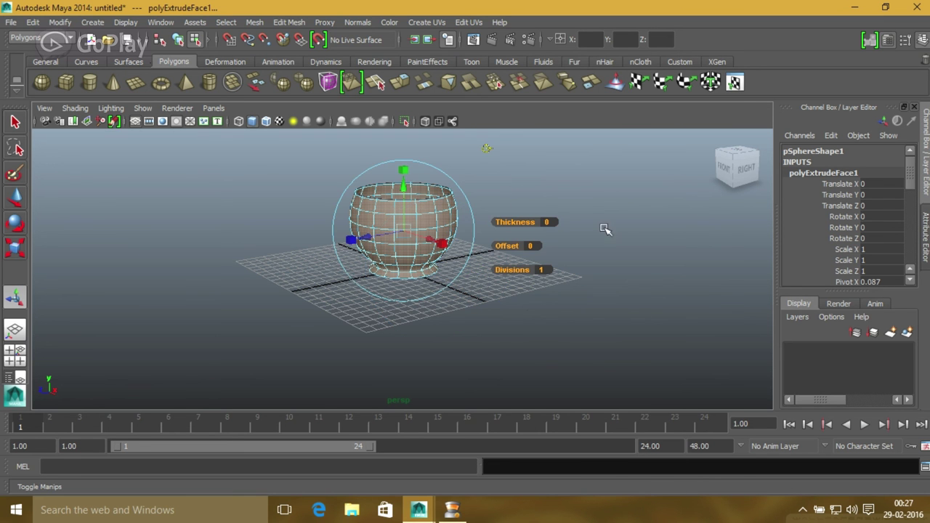
mouse_move(660, 277)
alt+mouse_down()
mouse_move(462, 344)
mouse_move(436, 283)
alt+mouse_up()
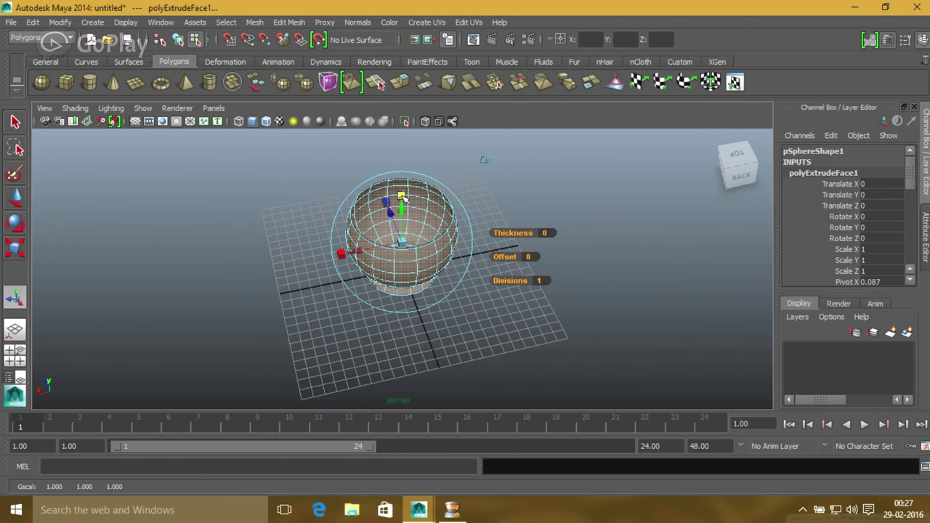
mouse_move(535, 328)
alt+mouse_down()
mouse_move(416, 353)
mouse_move(407, 331)
alt+mouse_up()
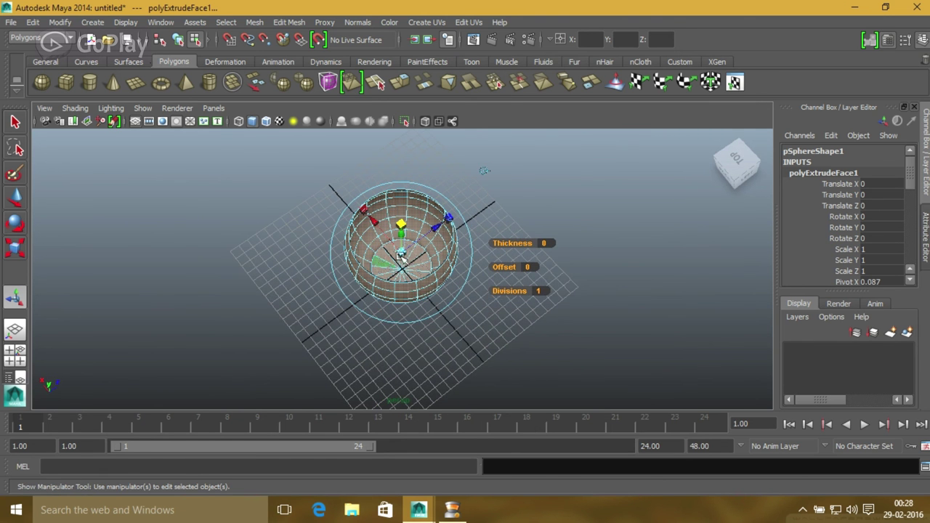
drag(401, 252, 400, 252)
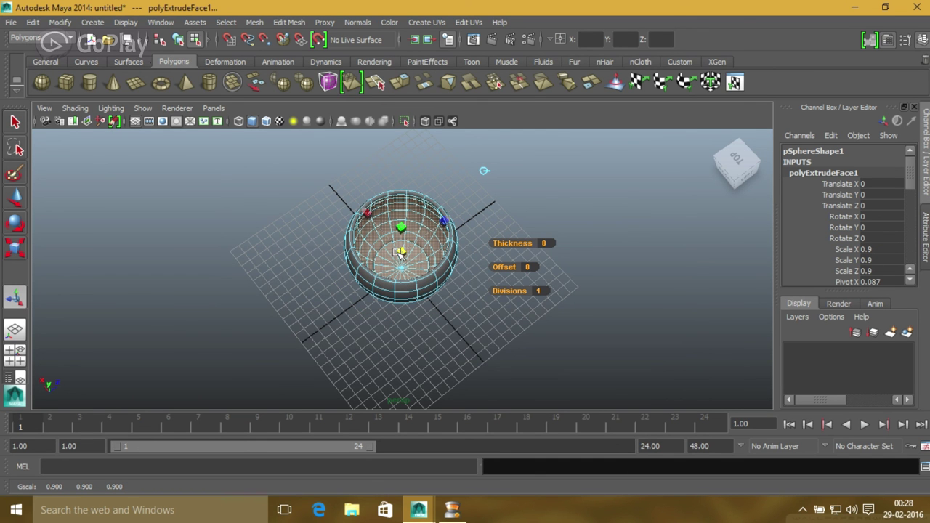
- Lower the extruded faces to Translate Y -0.197 and scale them uniformly to 0.93
mouse_move(483, 348)
alt+mouse_down()
mouse_move(469, 308)
mouse_move(444, 297)
mouse_move(408, 212)
alt+mouse_up()
click(401, 190)
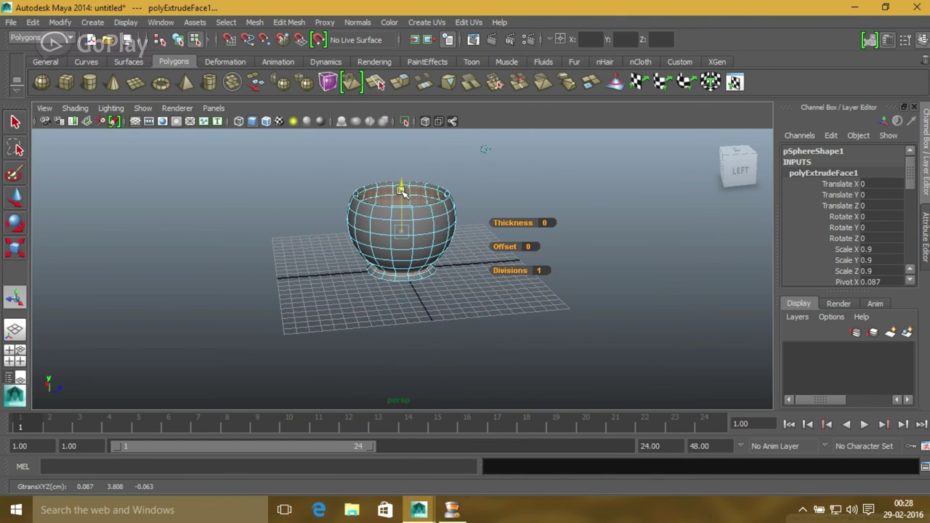
click(401, 190)
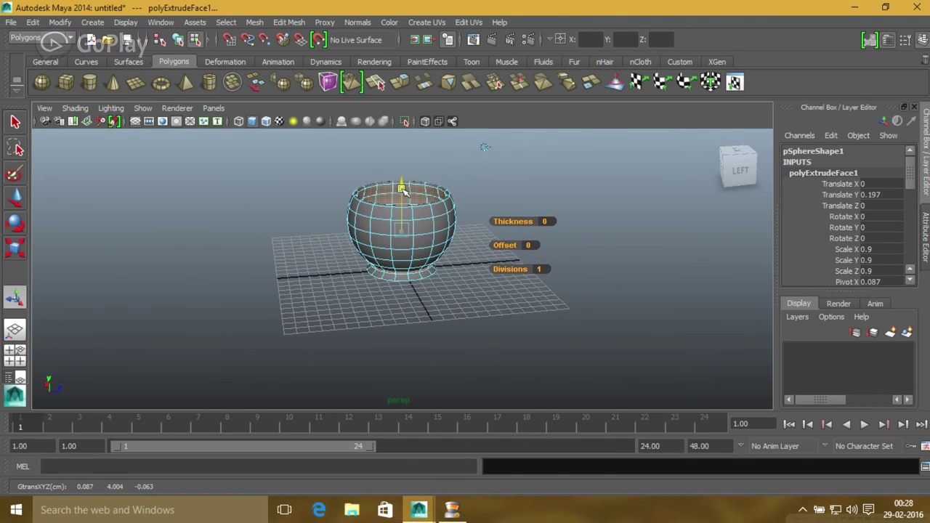
drag(401, 190, 401, 193)
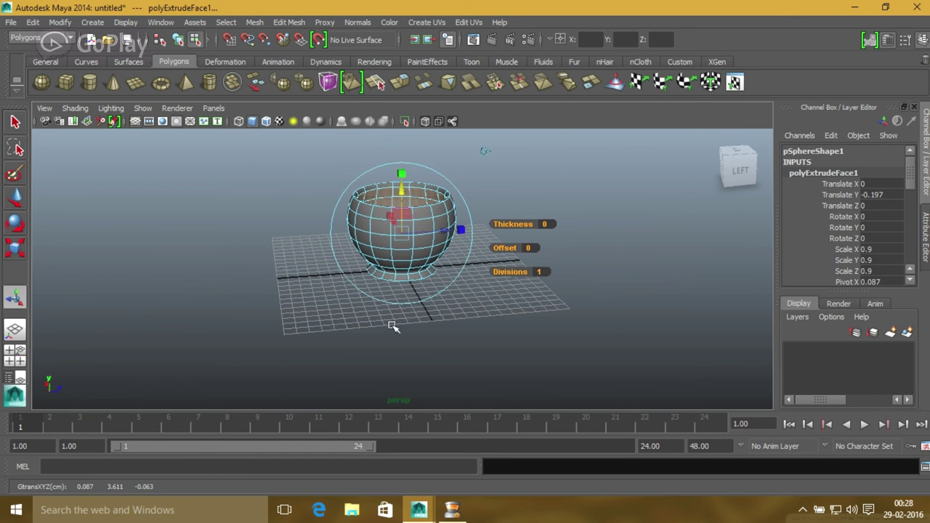
mouse_move(390, 326)
alt+mouse_down()
mouse_move(281, 290)
mouse_move(204, 294)
alt+mouse_up()
alt+drag(593, 273, 450, 284)
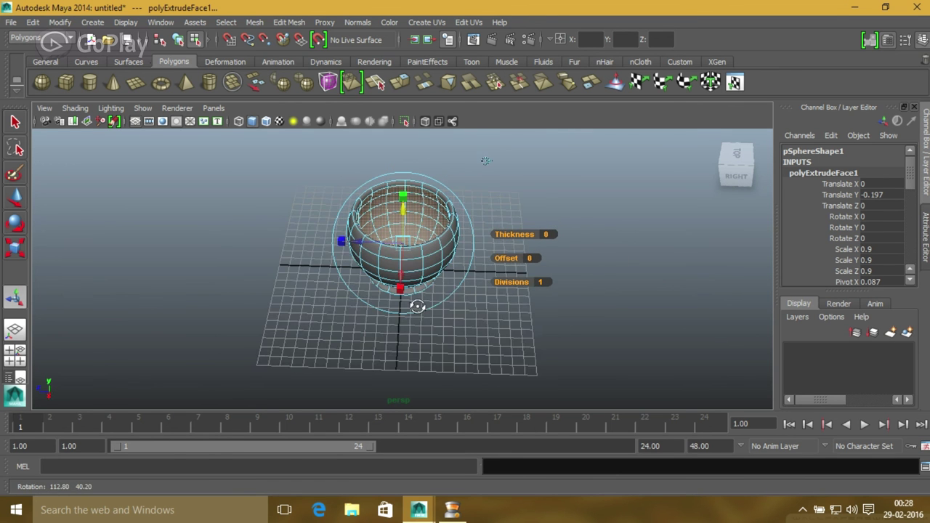
click(403, 194)
drag(404, 243, 421, 242)
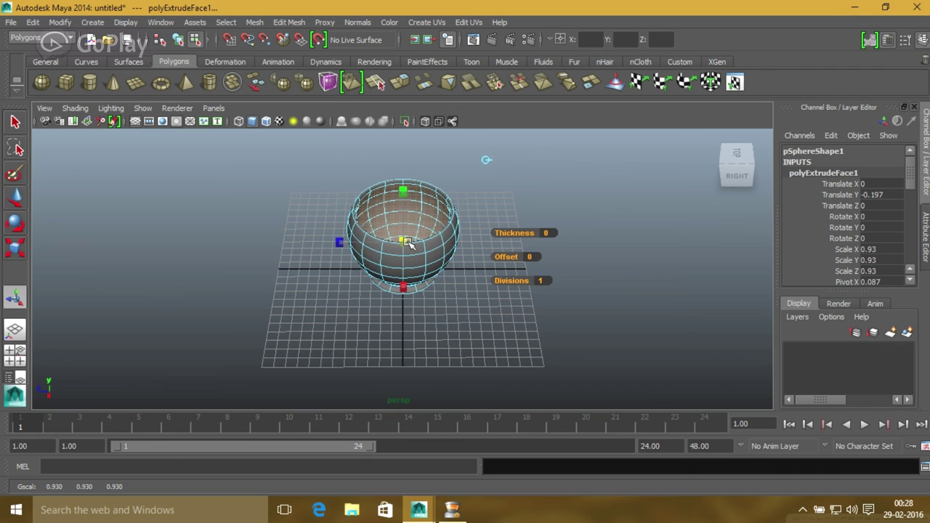
- Clear the face selection, return to object mode, and select the whole cup
click(527, 344)
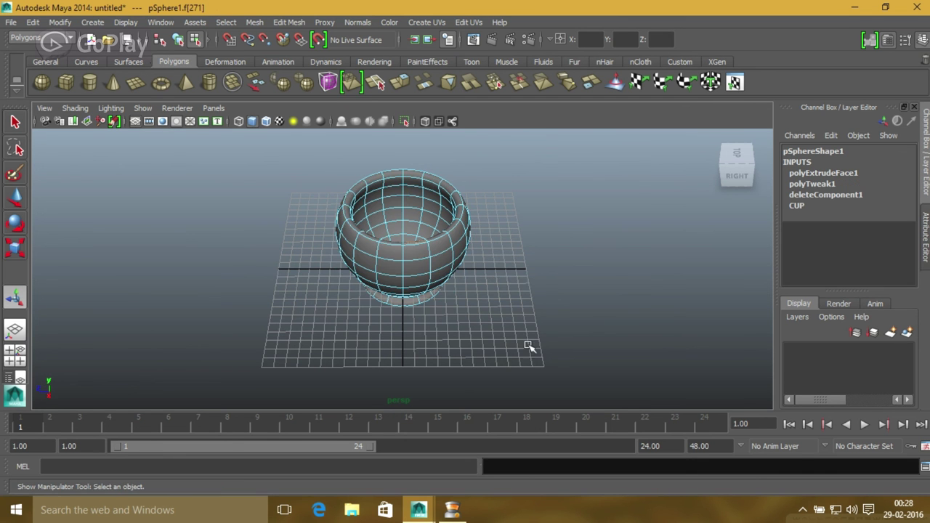
alt+drag(527, 344, 308, 300)
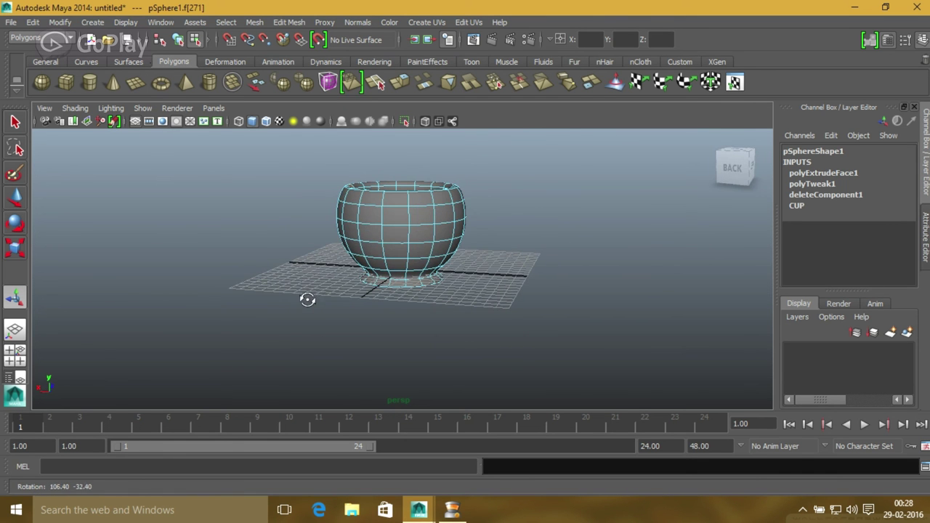
mouse_move(518, 281)
alt+mouse_down()
mouse_move(440, 338)
mouse_move(390, 356)
mouse_move(370, 286)
mouse_move(415, 257)
mouse_move(390, 272)
mouse_move(377, 247)
alt+mouse_up()
mouse_move(513, 244)
alt+mouse_down()
mouse_move(440, 278)
mouse_move(485, 271)
mouse_move(344, 308)
mouse_move(405, 375)
mouse_move(407, 270)
alt+mouse_up()
click(519, 257)
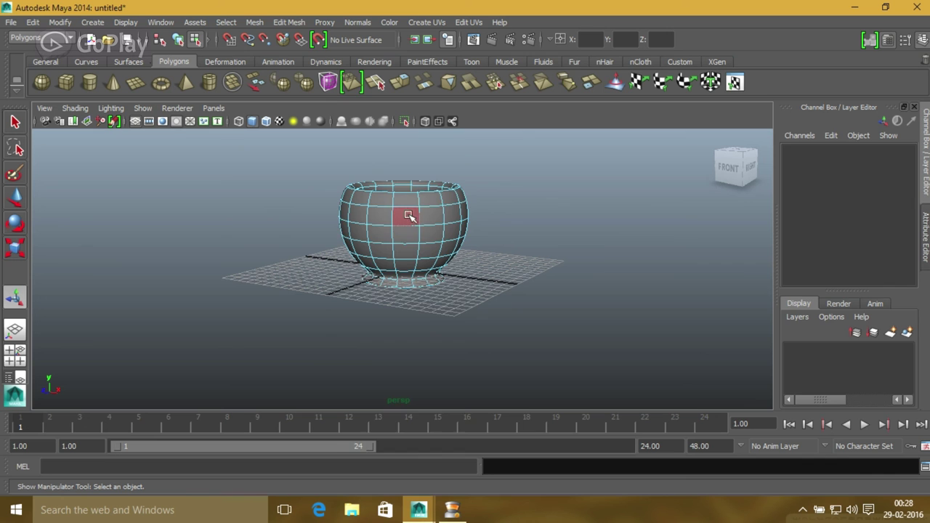
right_drag(408, 215, 454, 204)
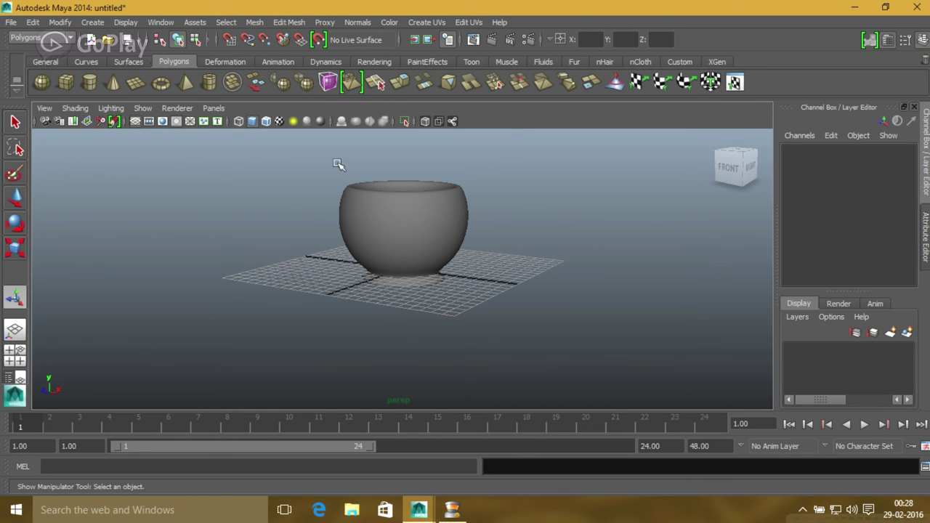
click(394, 246)
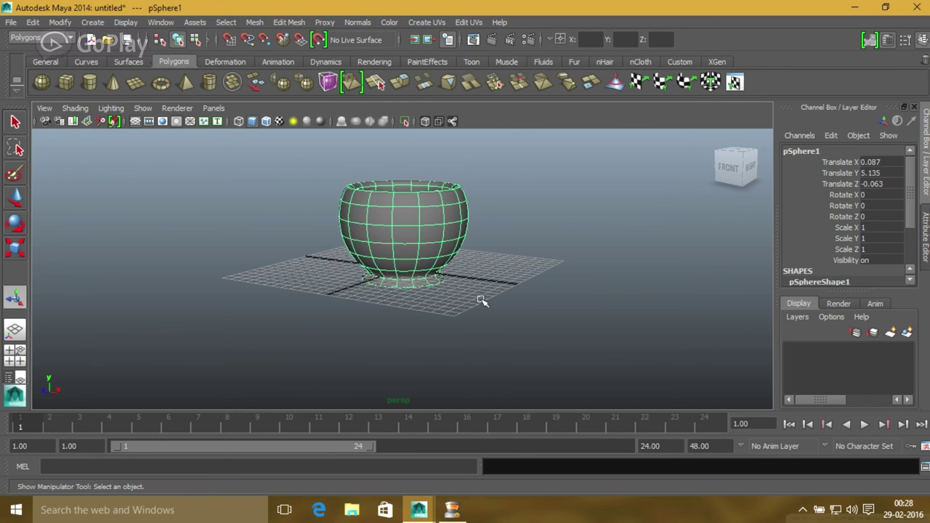
- Raise the cup along Y with the Move Tool to Translate Y 6.03
click(14, 199)
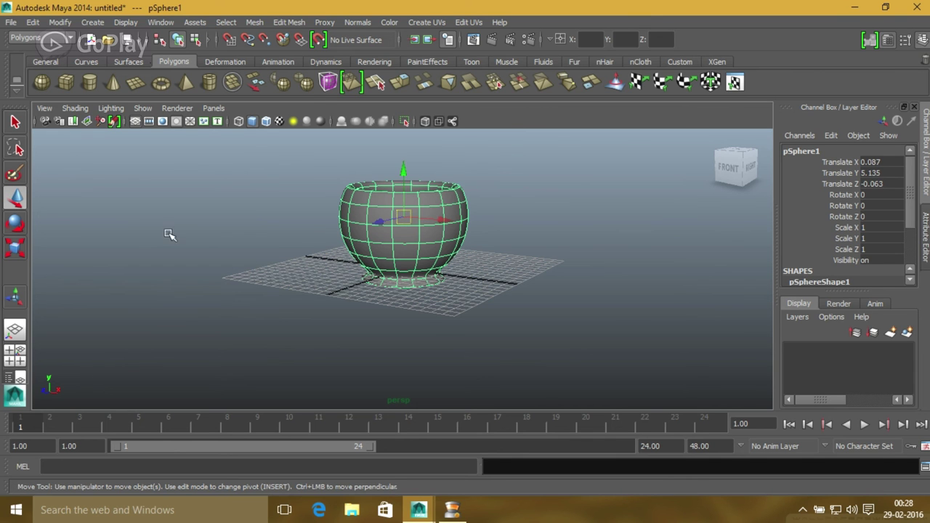
click(405, 179)
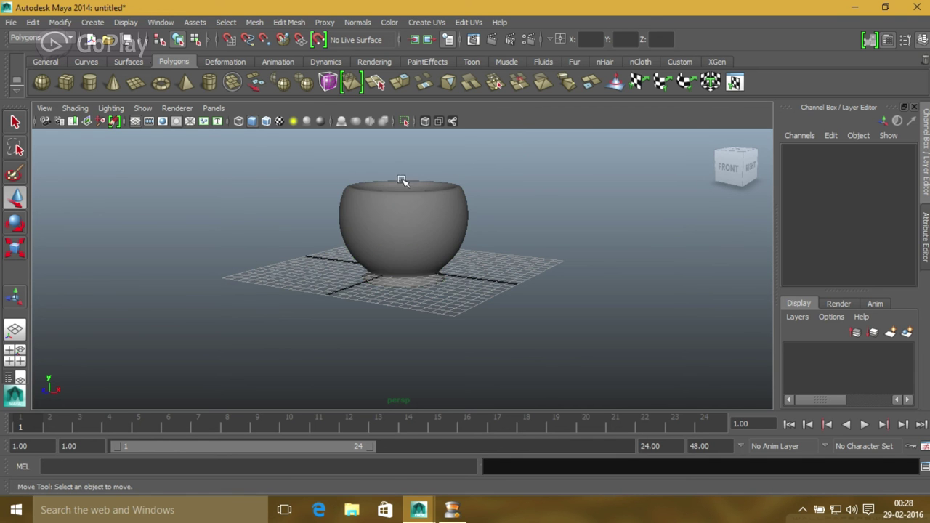
click(409, 234)
click(405, 175)
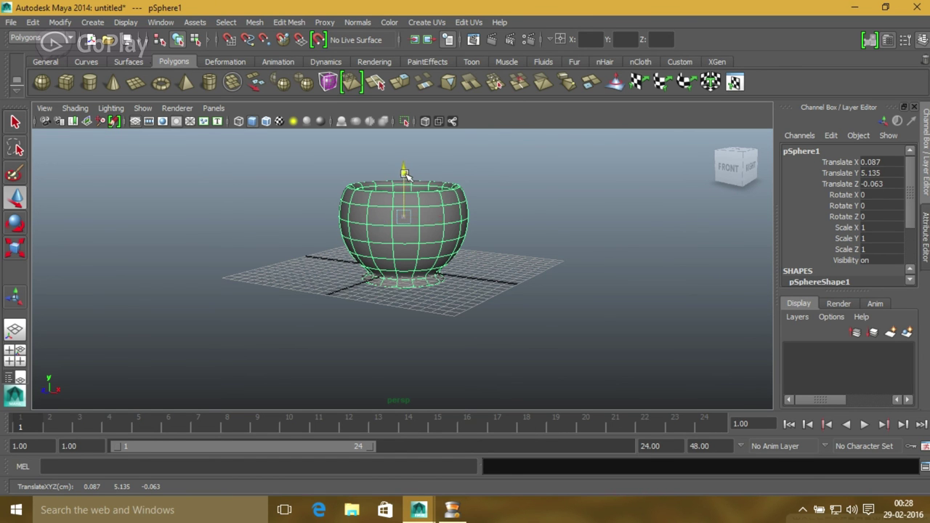
drag(403, 173, 408, 165)
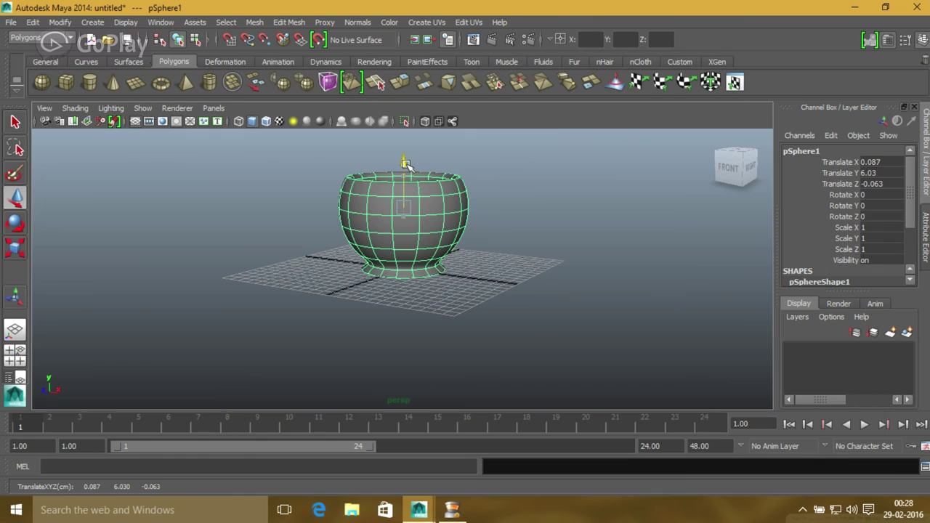